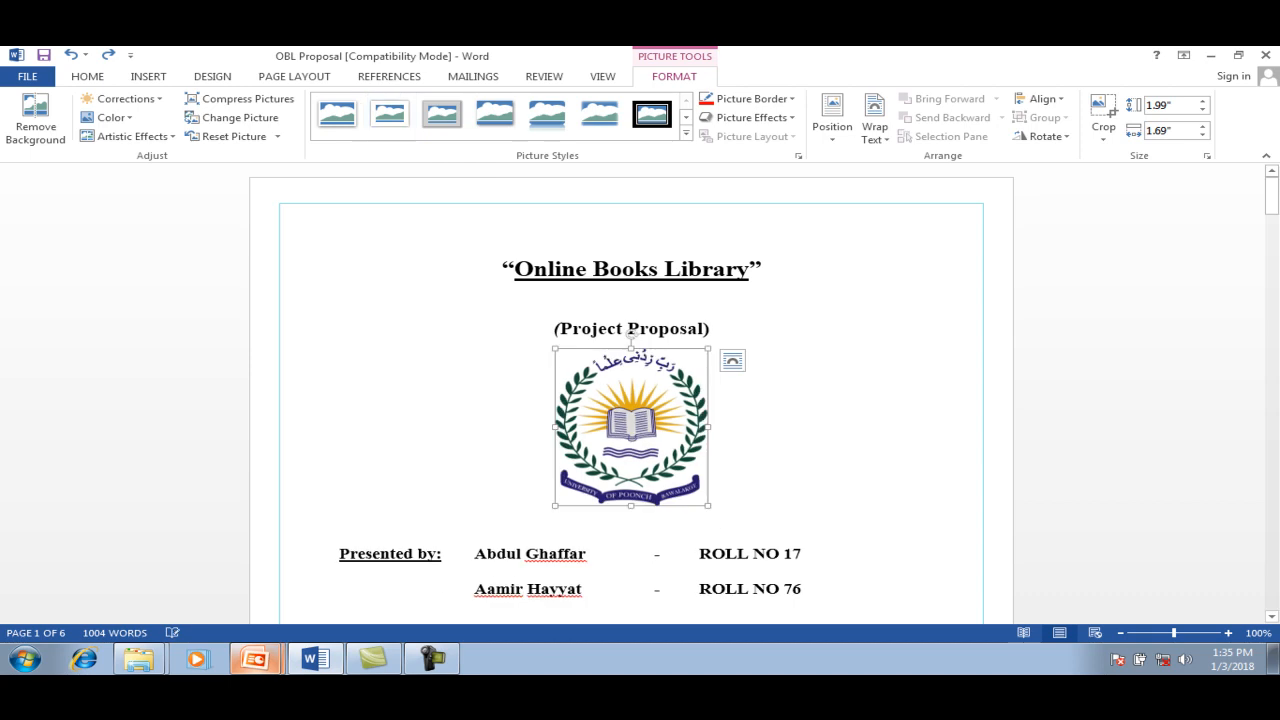
# Insert the library_photo picture from the Desktop after "technology less heed is paid on this." in the Introduction of Proposal section
pyautogui.click(711, 329)
pyautogui.moveTo(1272, 197); pyautogui.dragTo(1272, 198)
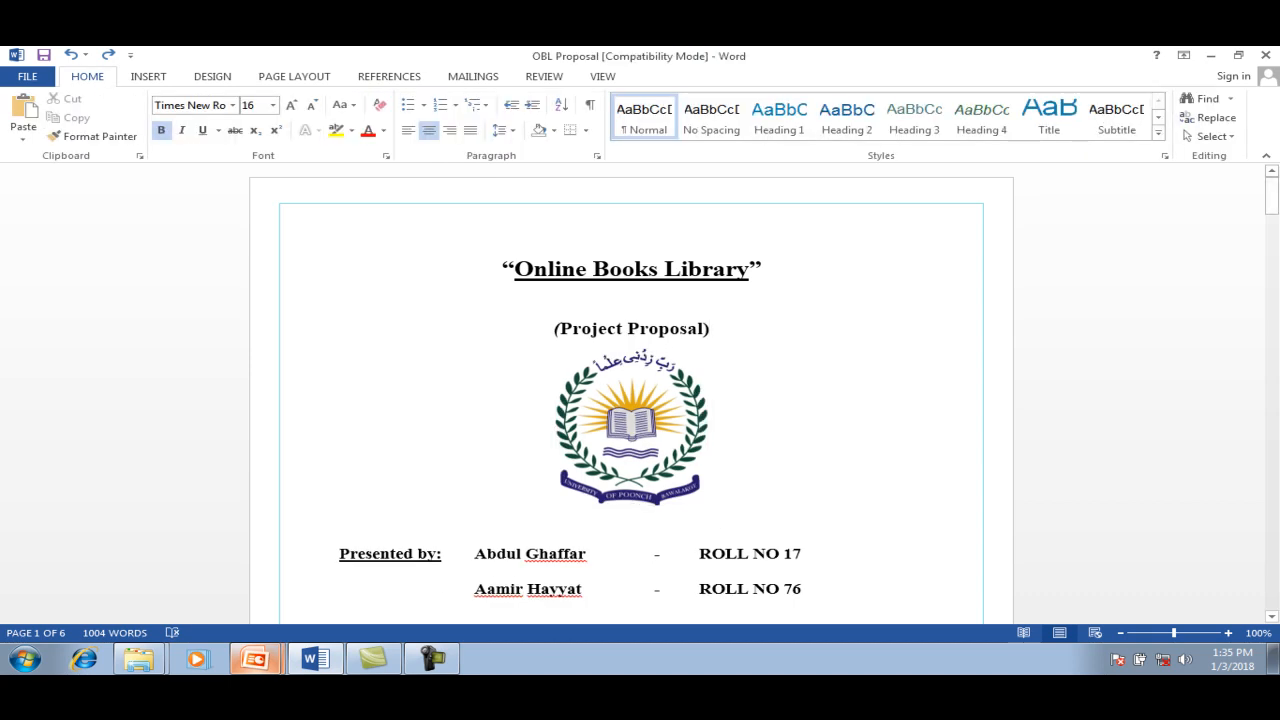
pyautogui.moveTo(1272, 197); pyautogui.dragTo(1272, 420)
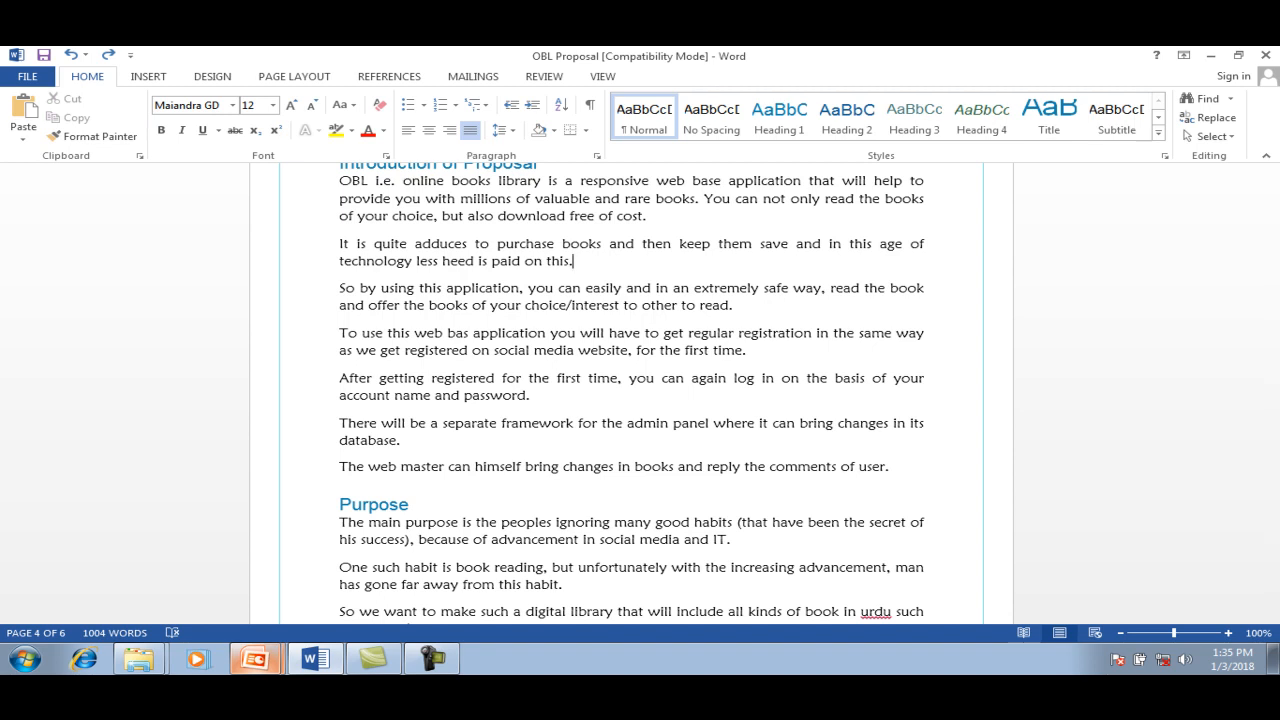
pyautogui.click(148, 76)
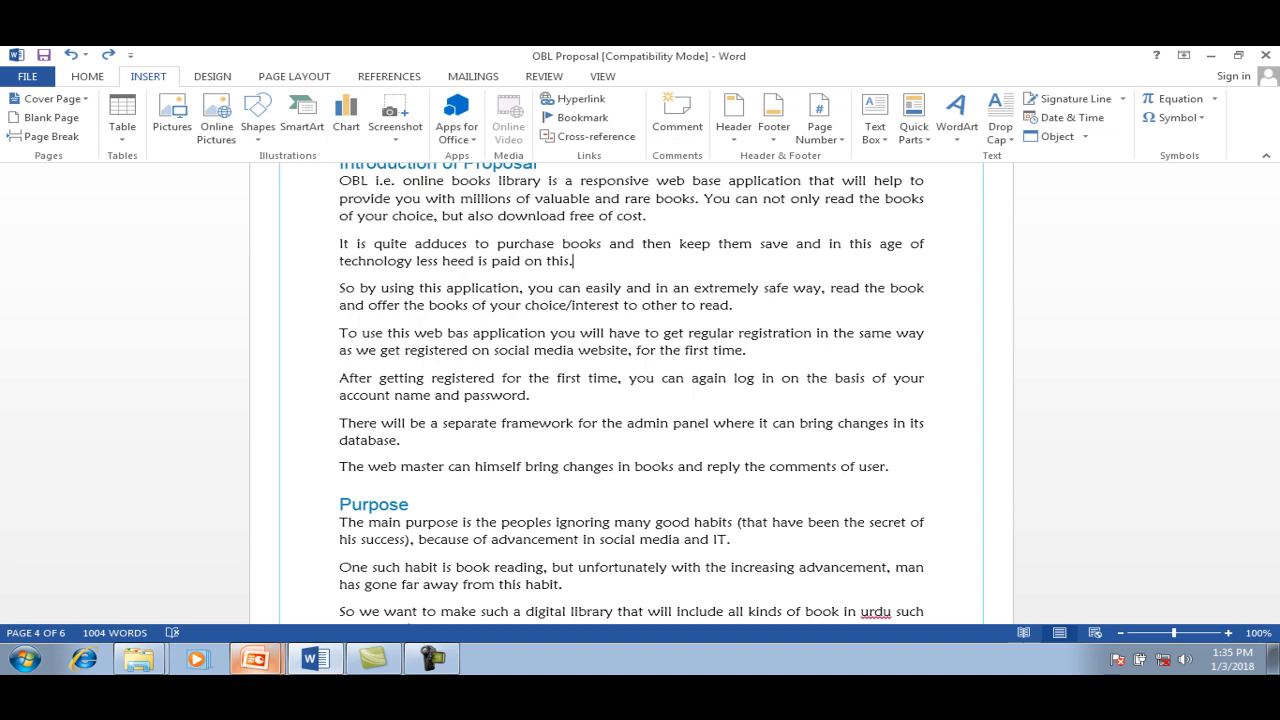
pyautogui.click(172, 115)
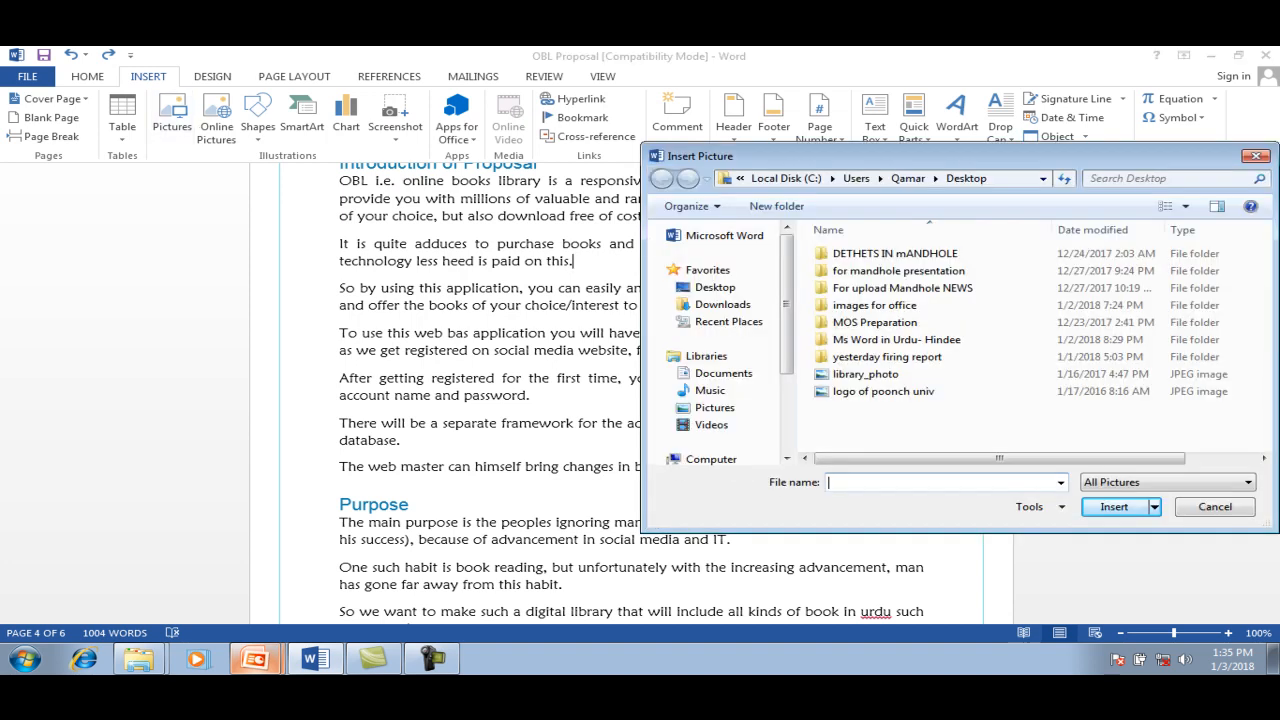
pyautogui.moveTo(850, 156); pyautogui.dragTo(611, 110)
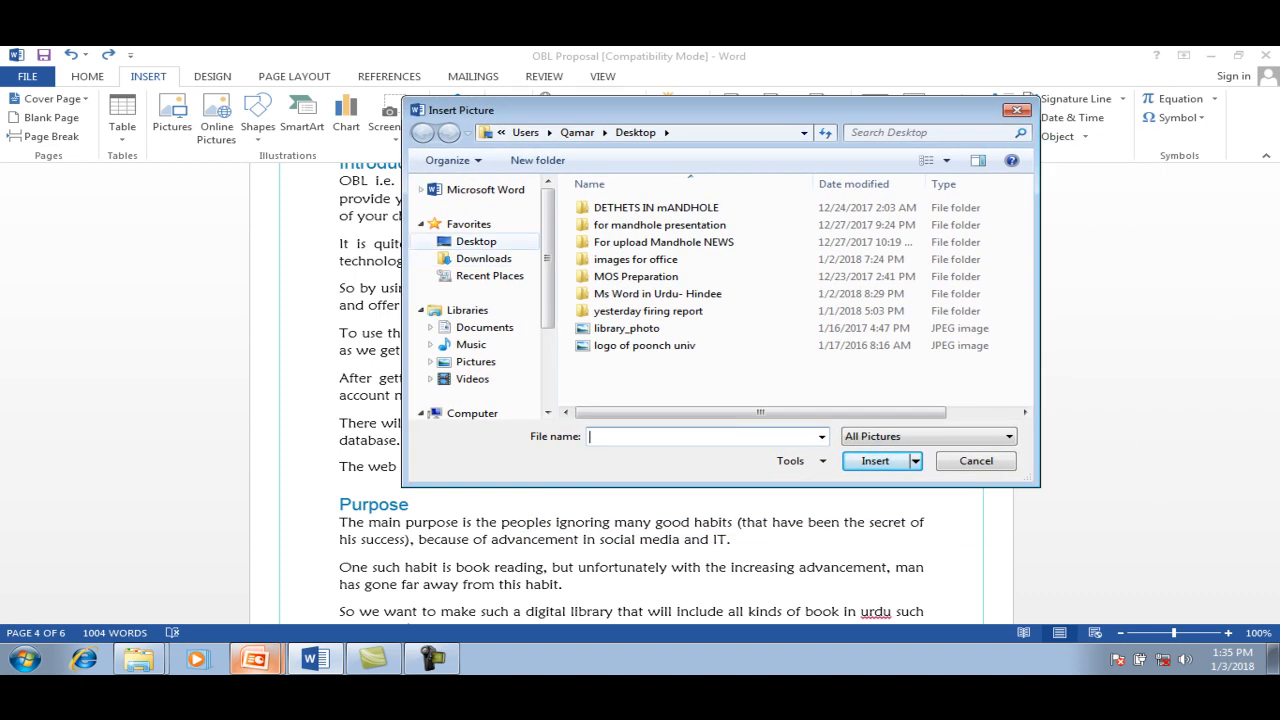
pyautogui.click(476, 241)
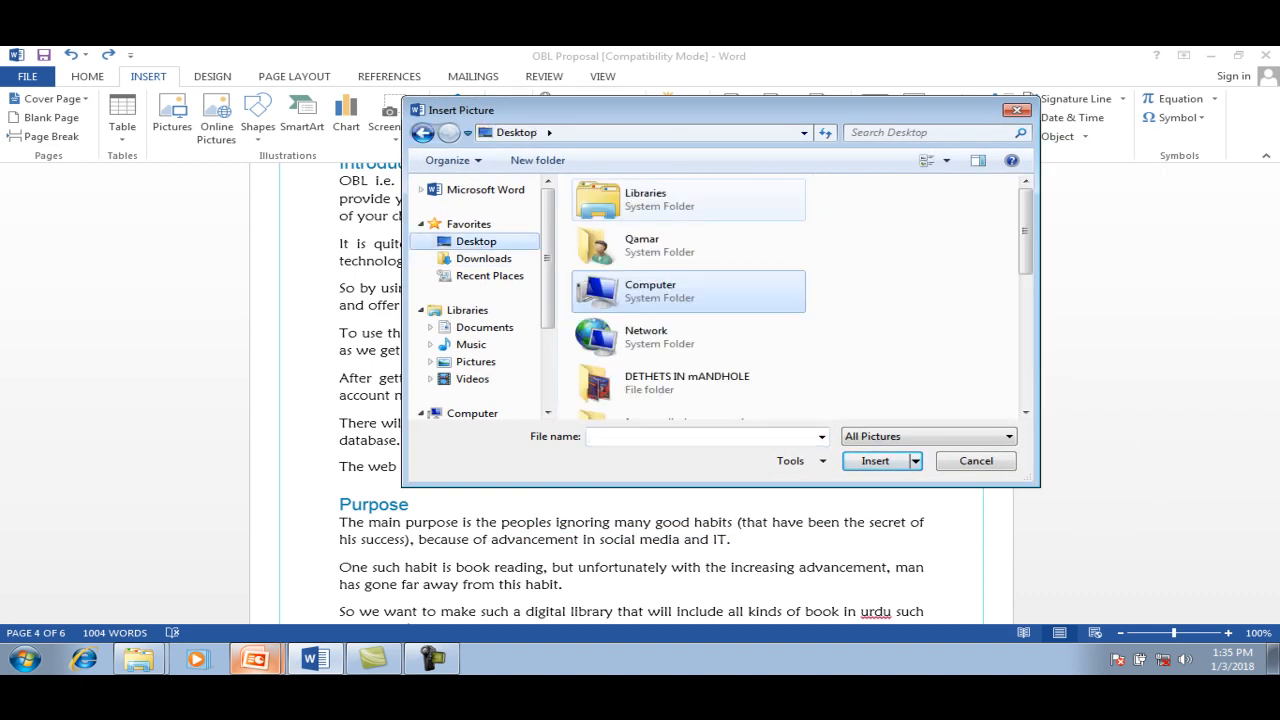
pyautogui.scroll(-6, 830, 240)
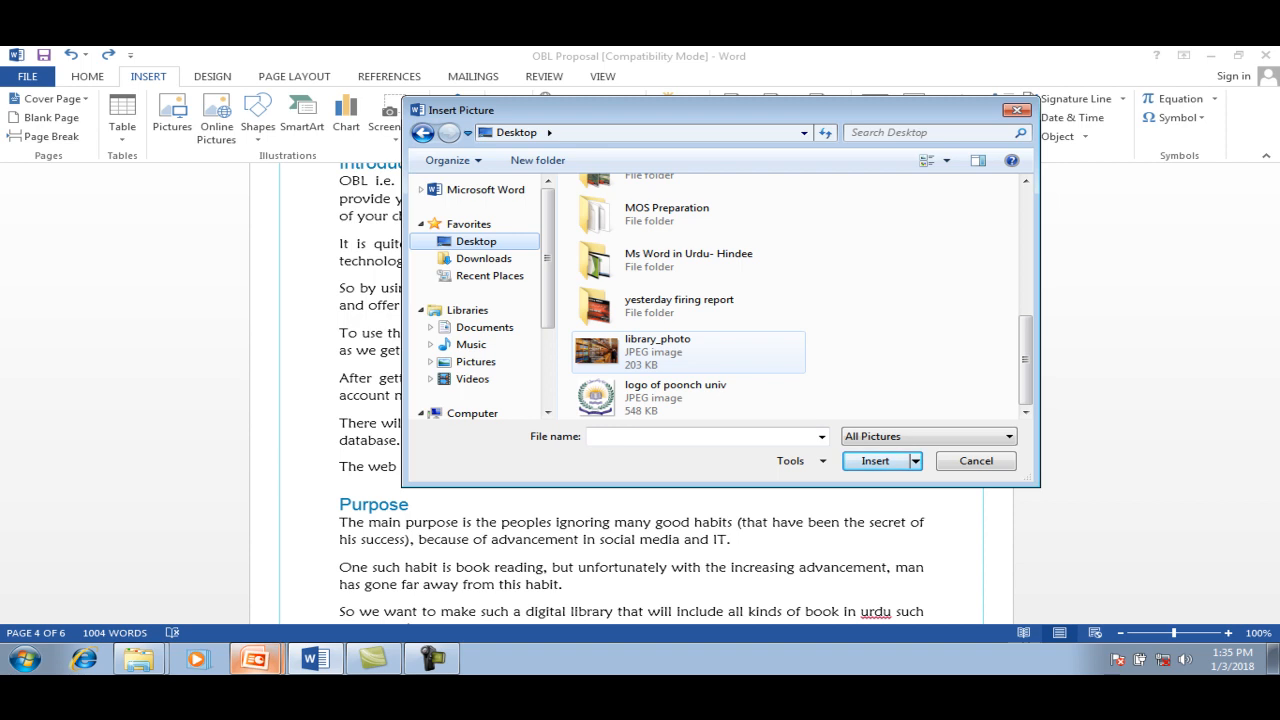
pyautogui.click(688, 352)
pyautogui.click(875, 461)
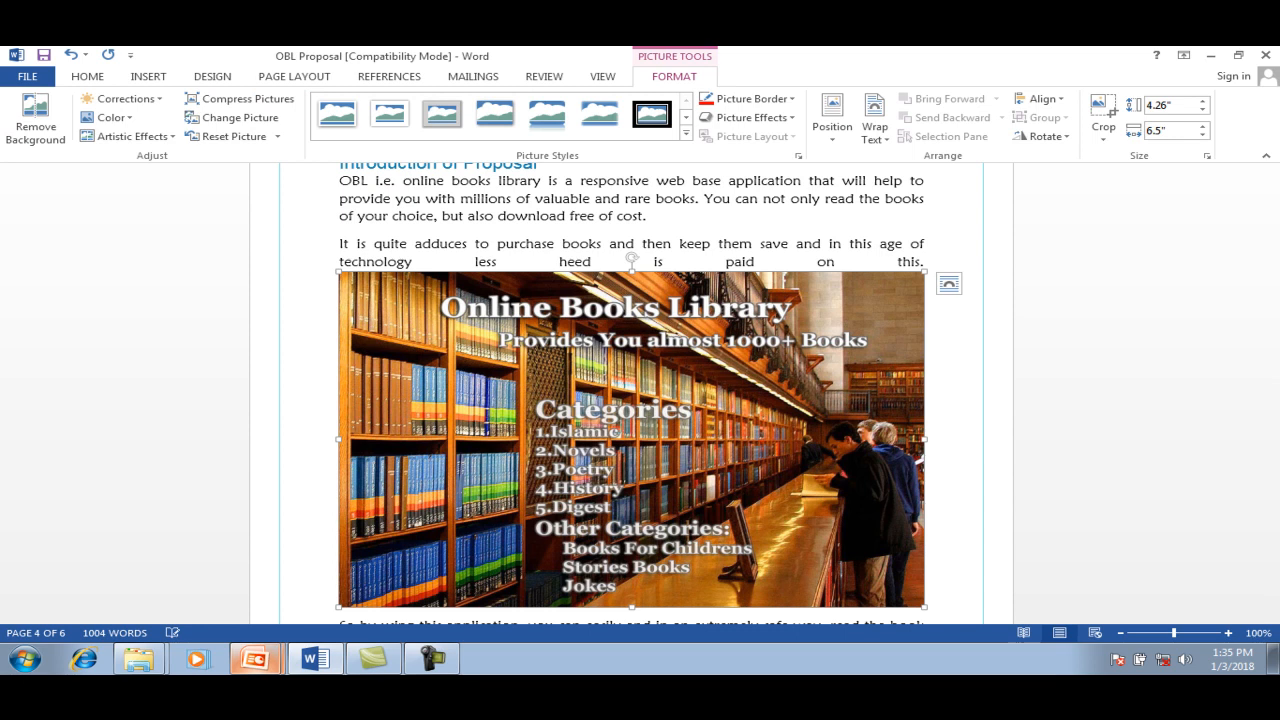
pyautogui.moveTo(1271, 385); pyautogui.dragTo(1271, 390)
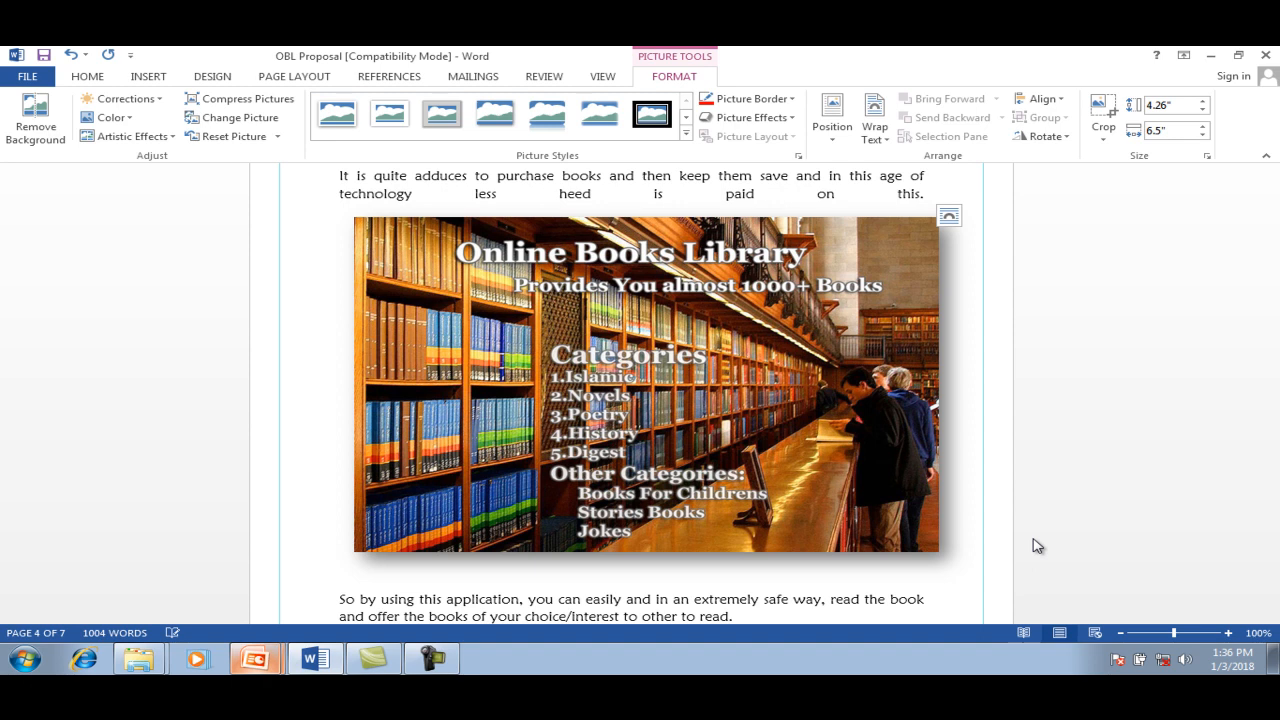
pyautogui.press('Delete')
pyautogui.hotkey('ctrl', 'z')
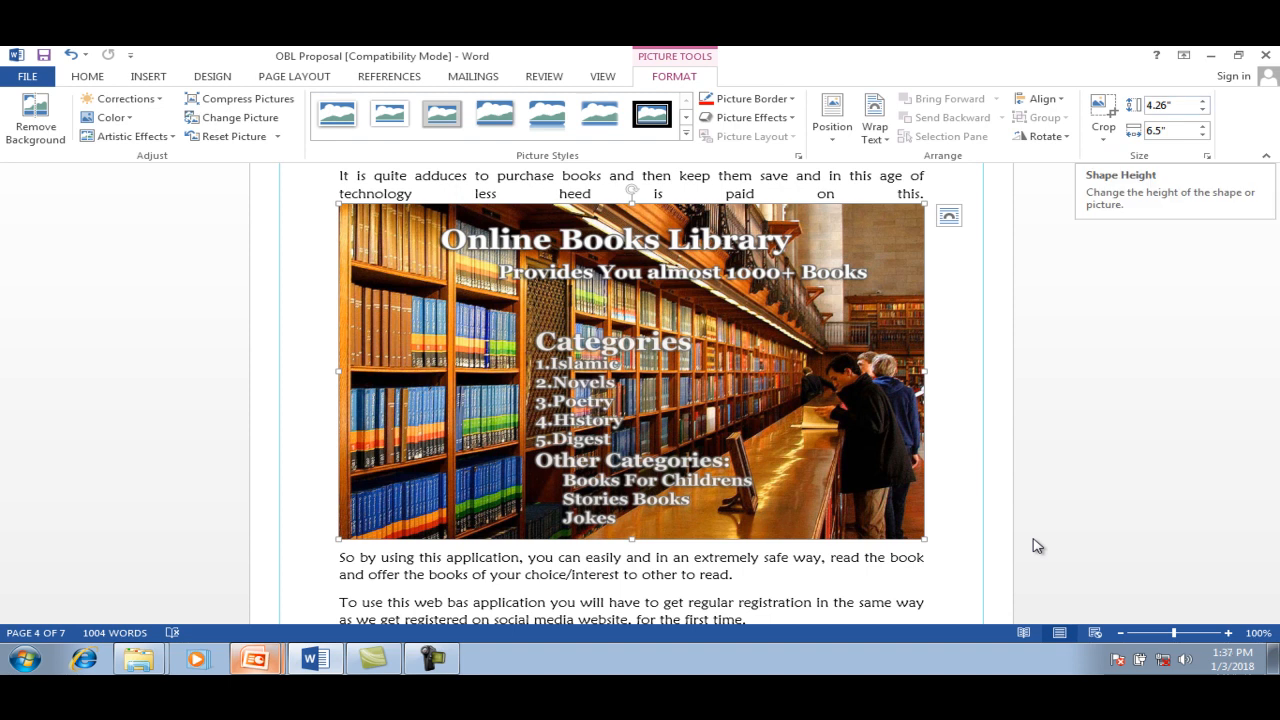
# Set the library picture's height to 2" and its width to 3"
pyautogui.click(1160, 105)
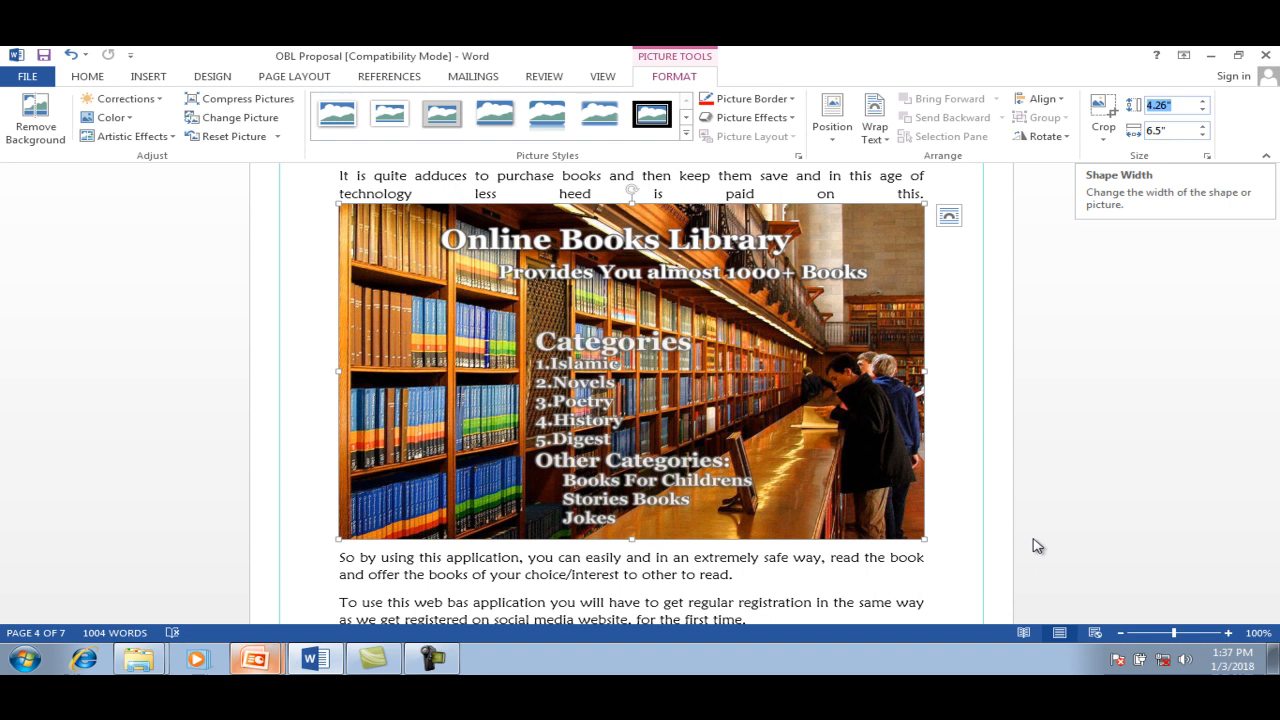
pyautogui.write('2')
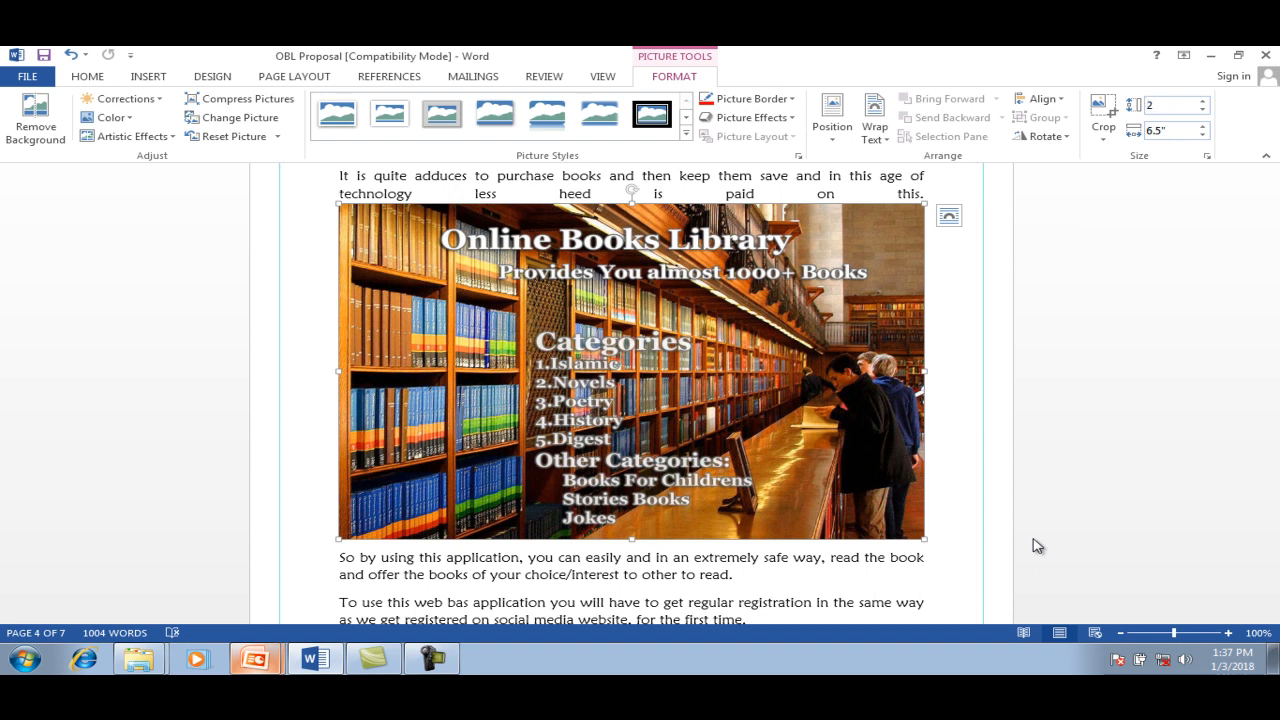
pyautogui.press('Tab')
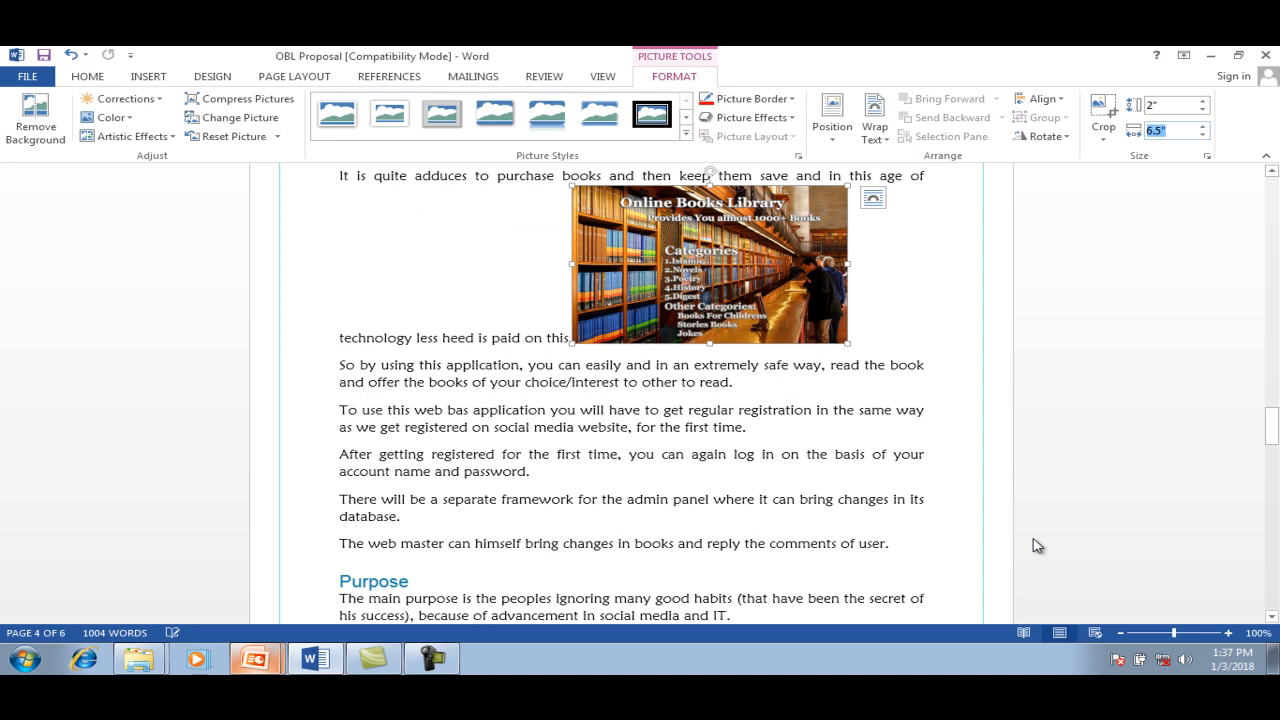
pyautogui.click(1037, 545)
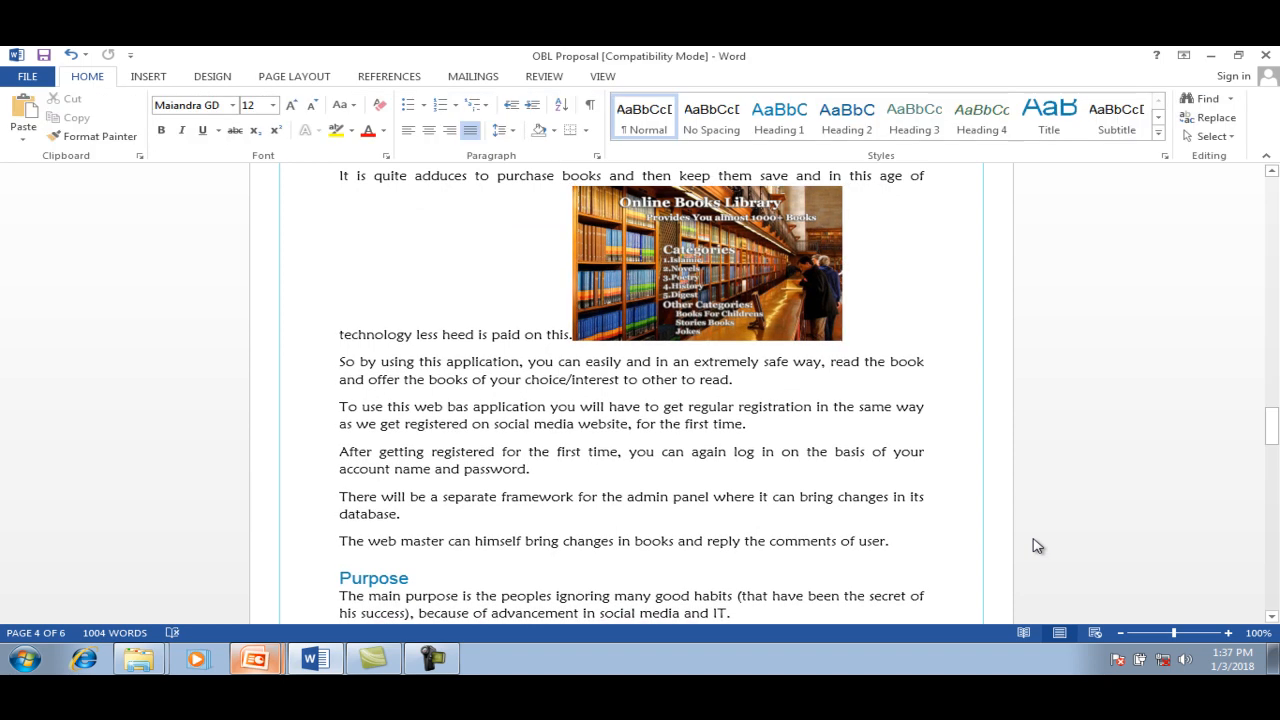
pyautogui.hotkey('ctrl', 'z')
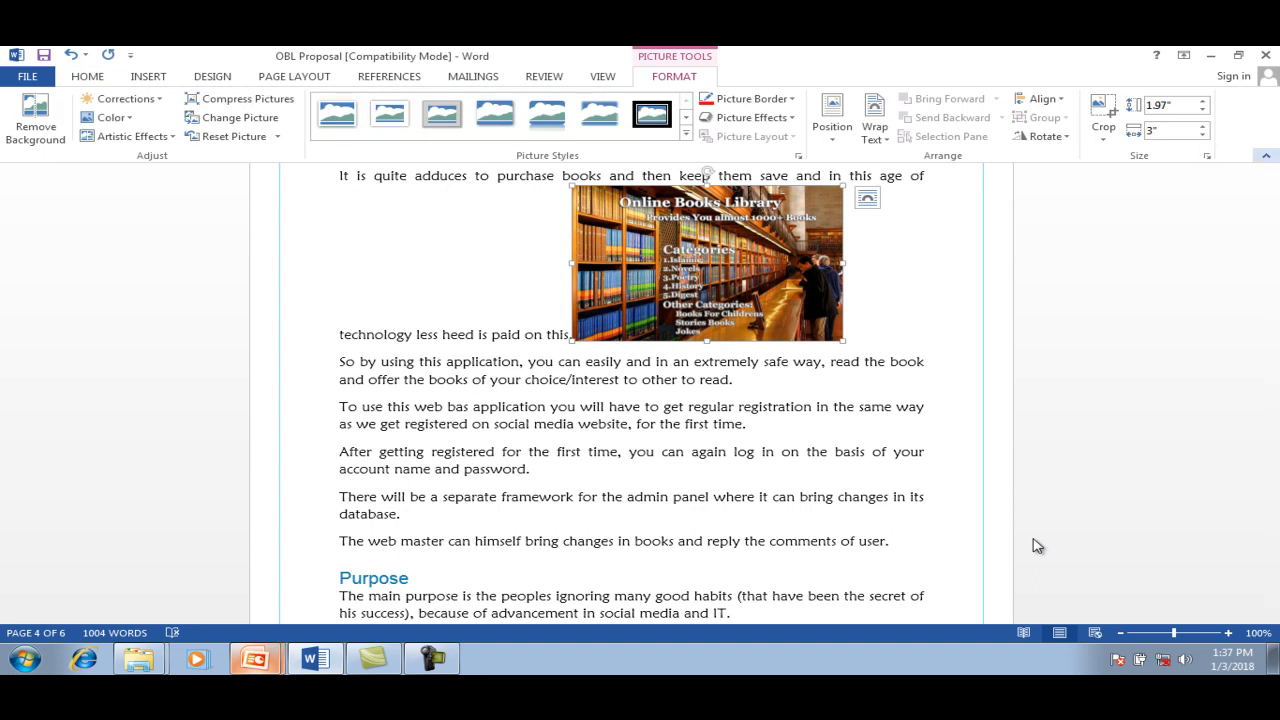
# Crop the library picture's left and upper edges to about 2.75" wide by 1.92" high
pyautogui.scroll(1, 1037, 545)
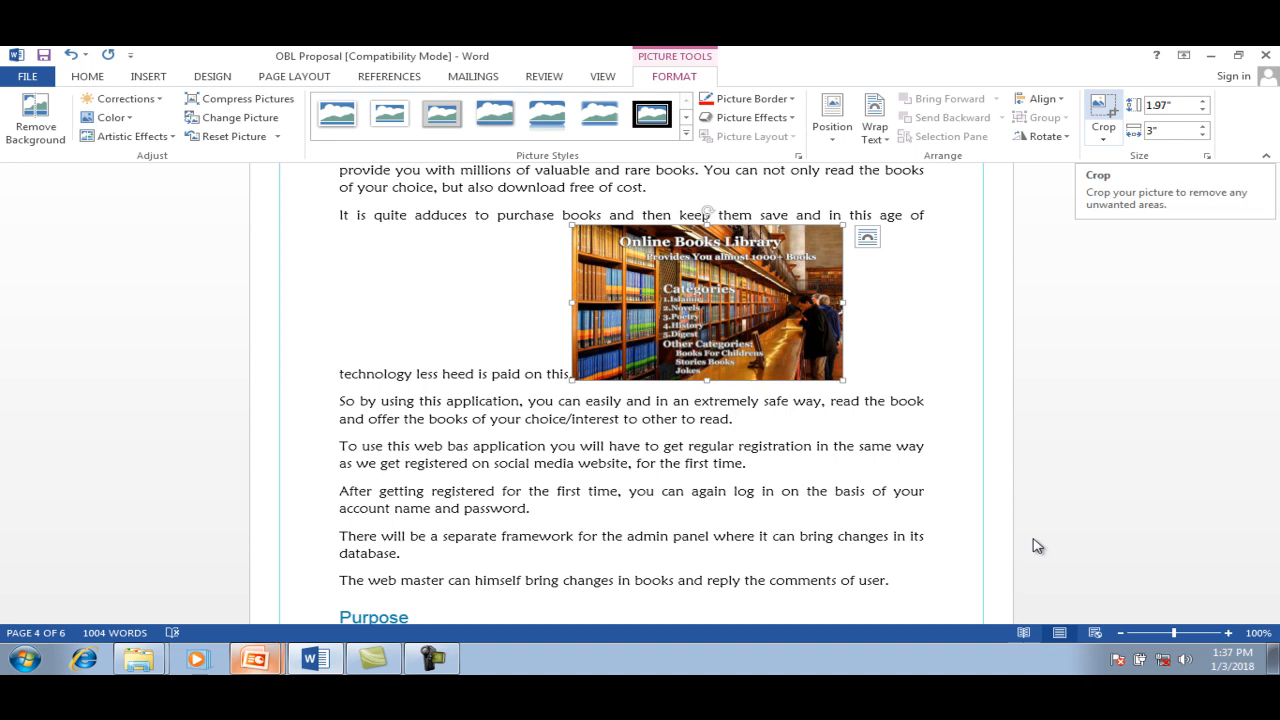
pyautogui.click(1103, 112)
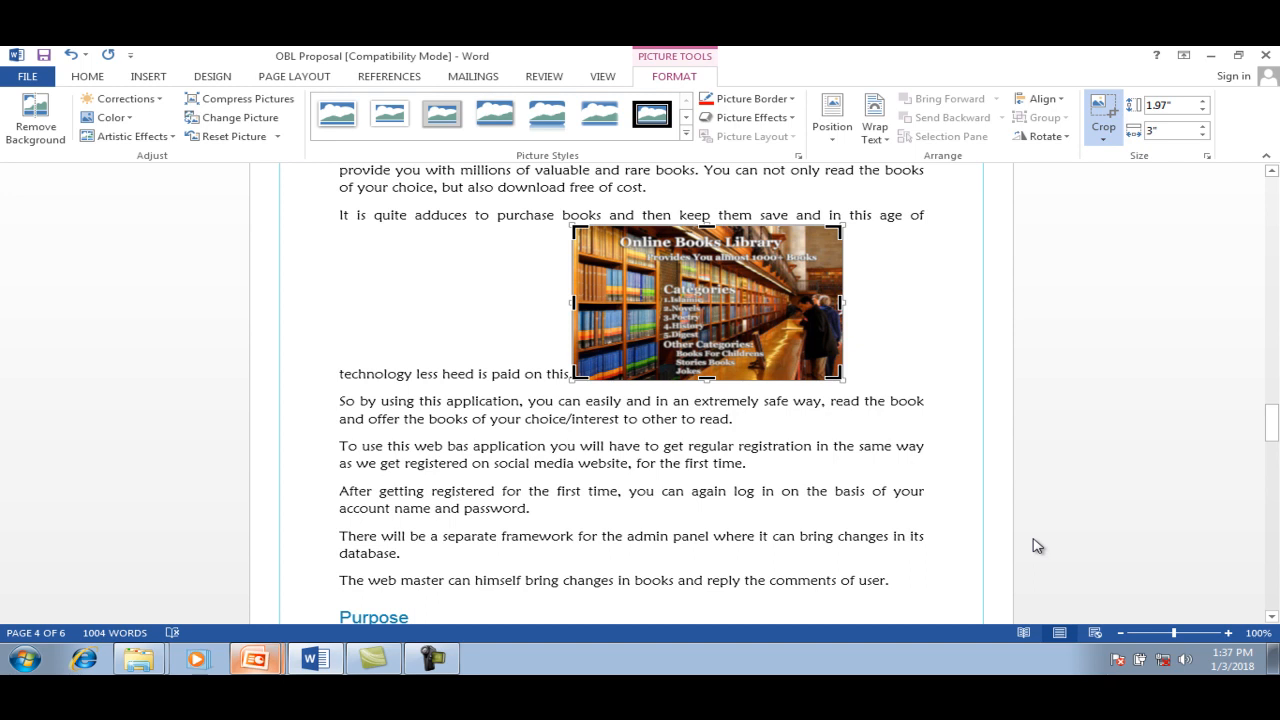
pyautogui.moveTo(577, 230); pyautogui.dragTo(600, 242)
pyautogui.moveTo(696, 229); pyautogui.dragTo(696, 219)
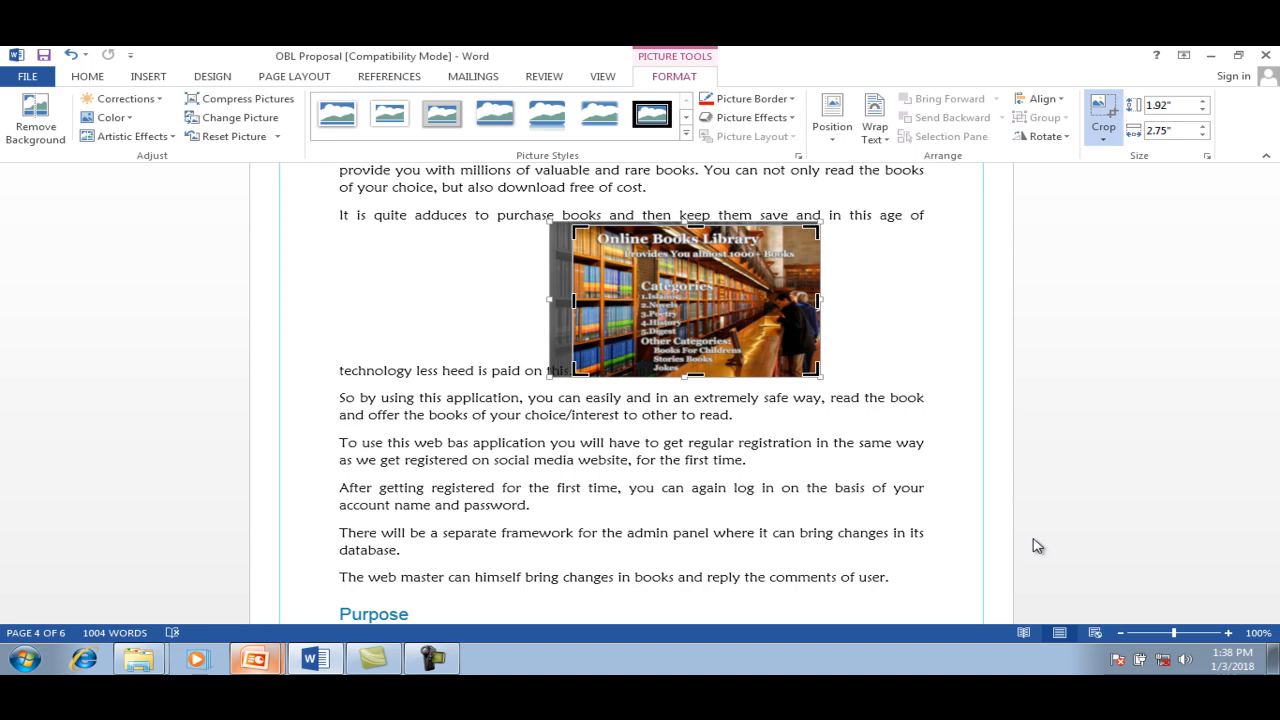
pyautogui.click(1037, 545)
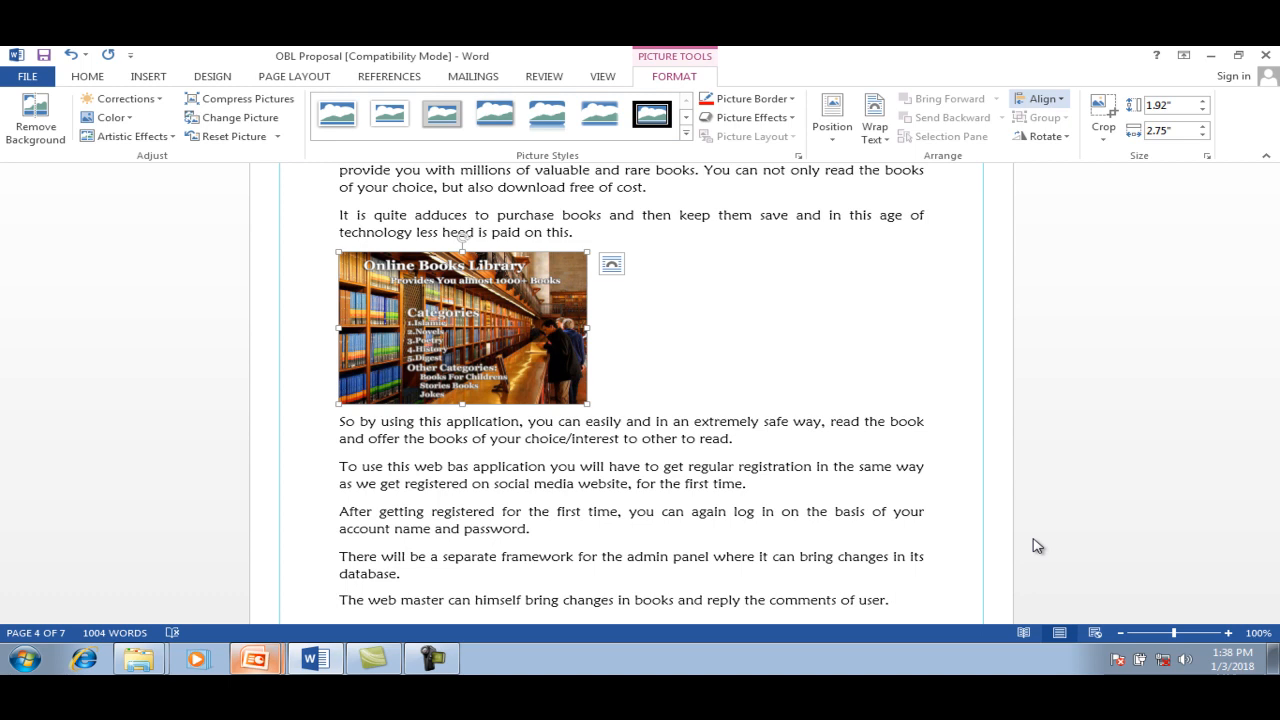
# Set the library picture's alignment reference to Align to Page
pyautogui.press('Return')
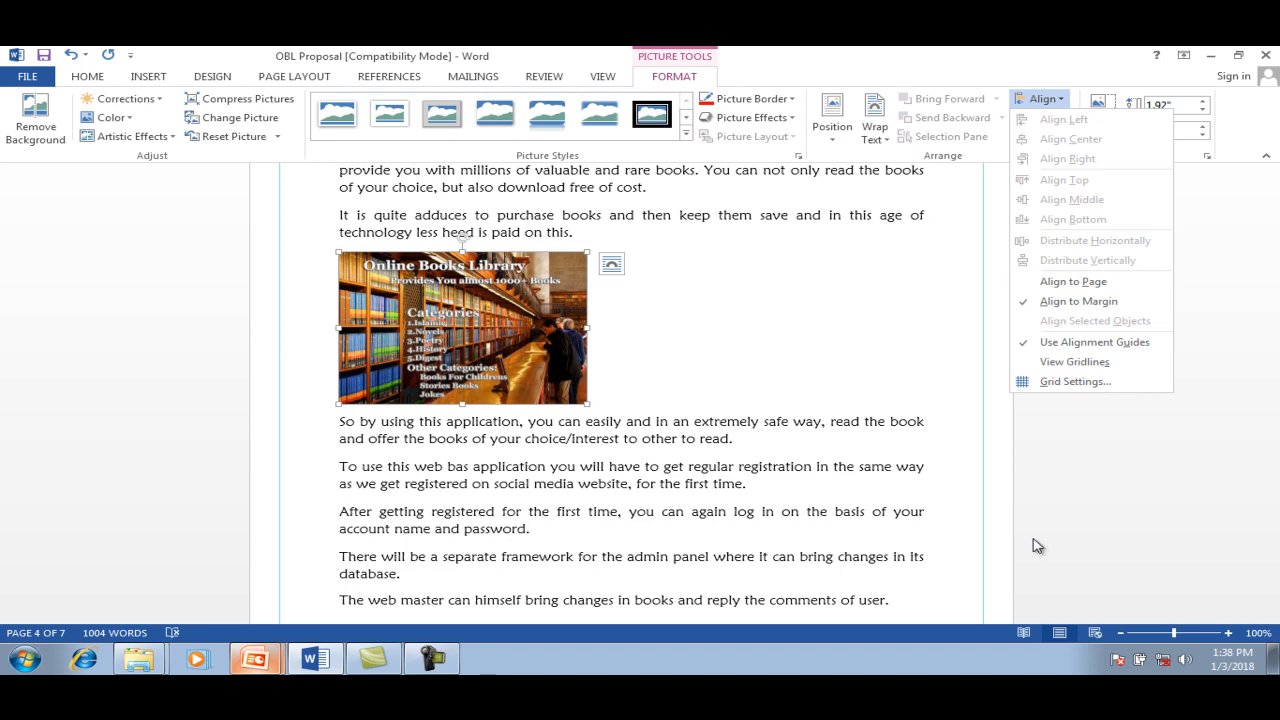
pyautogui.press('Down')
pyautogui.press('Return')
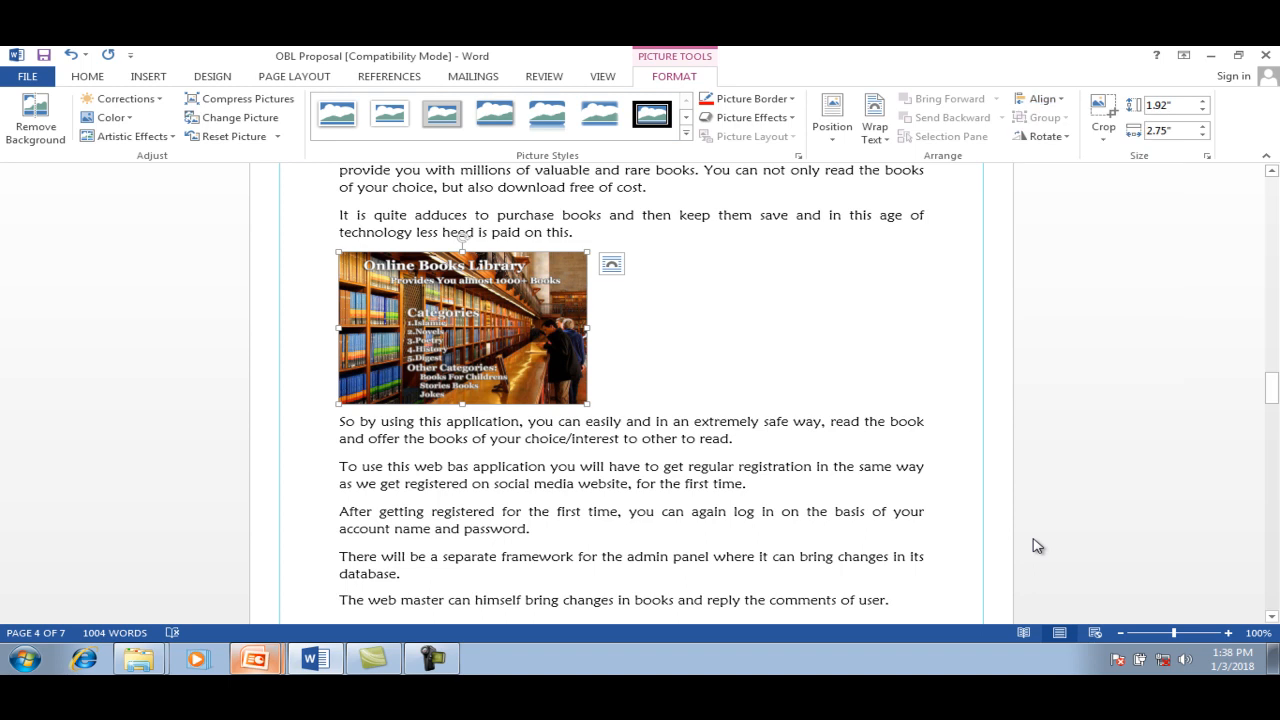
pyautogui.press('Return')
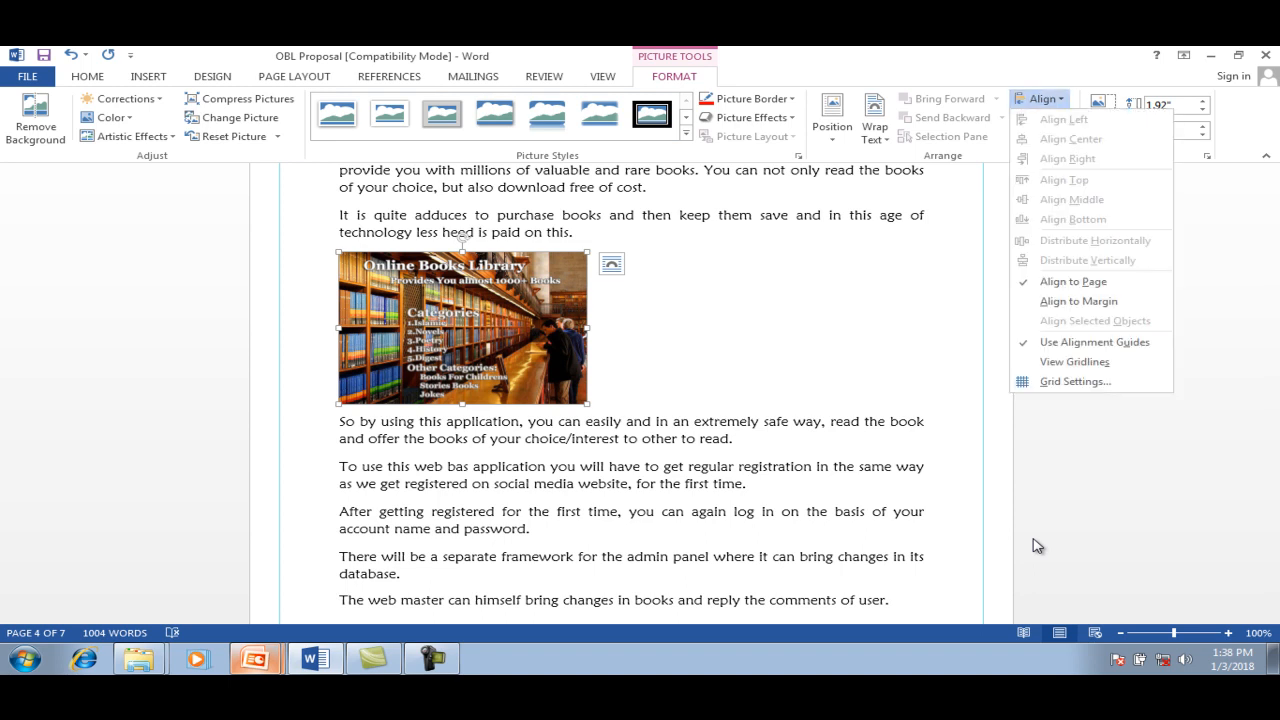
pyautogui.press('Escape')
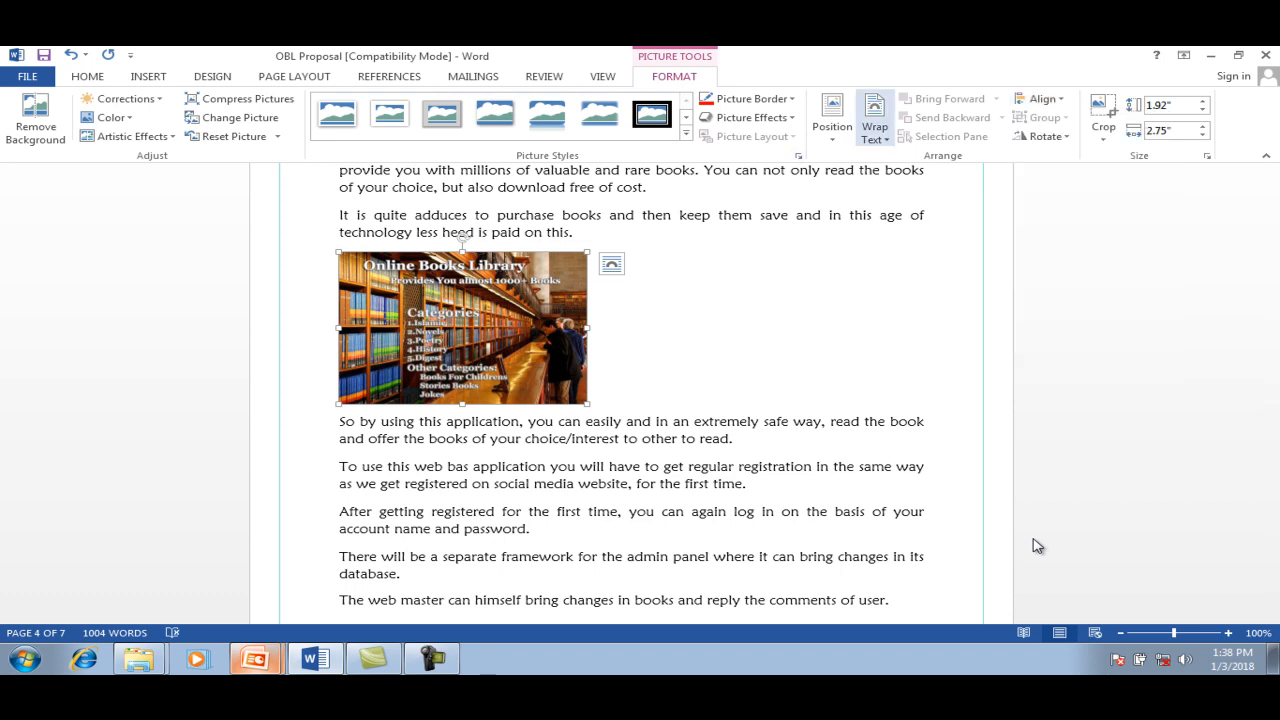
pyautogui.press('Escape')
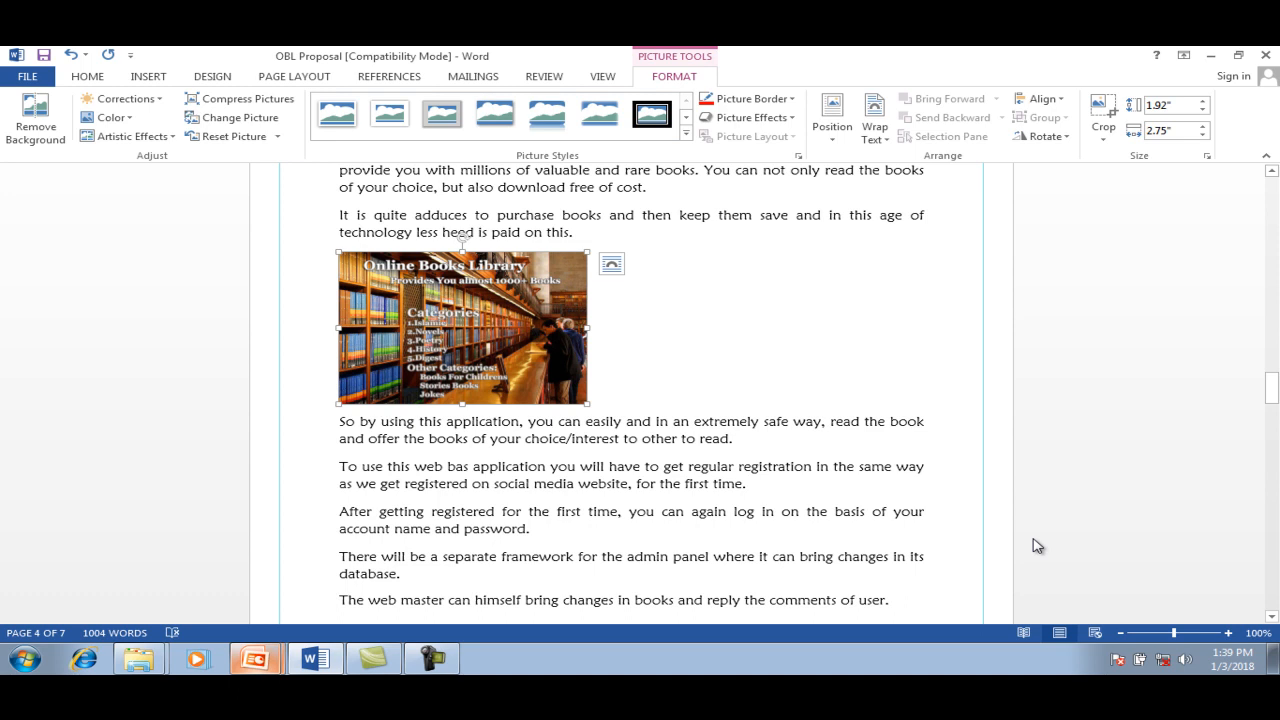
# Preview the text wrapping options on the library picture and apply Tight wrapping
pyautogui.click(875, 120)
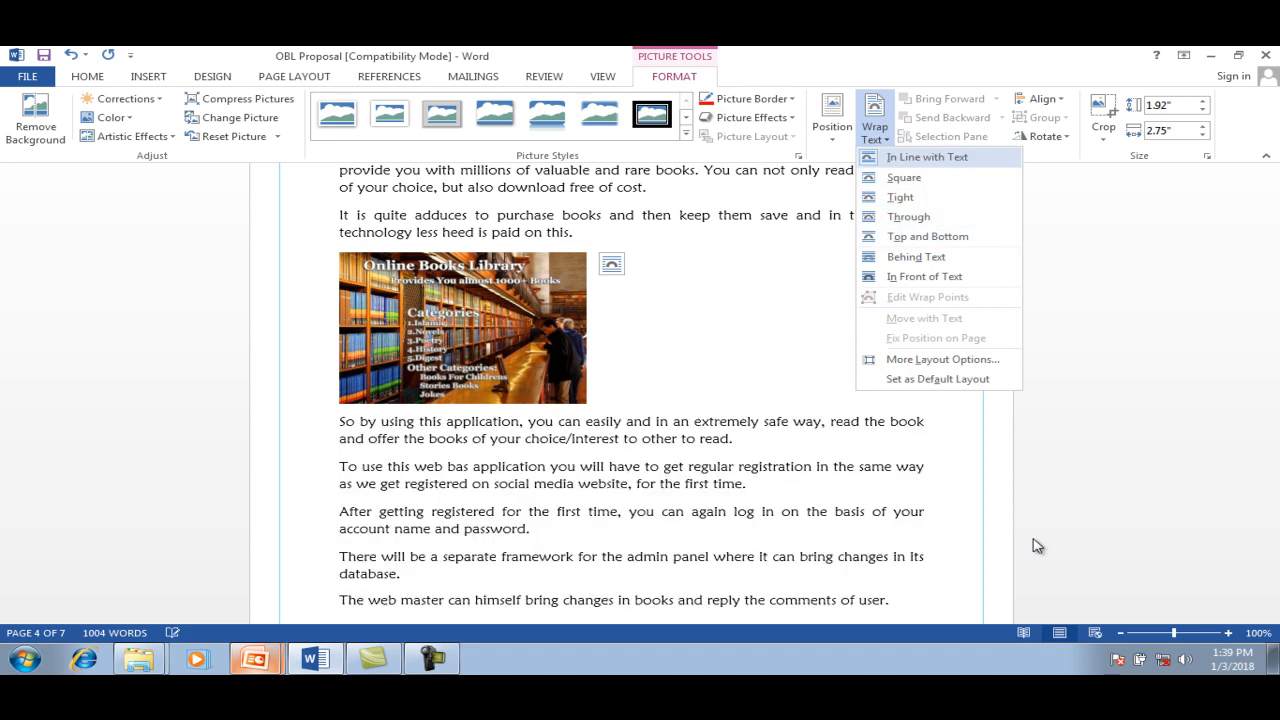
pyautogui.press('Down')
pyautogui.press('Down')
pyautogui.press('Down')
pyautogui.press('Down')
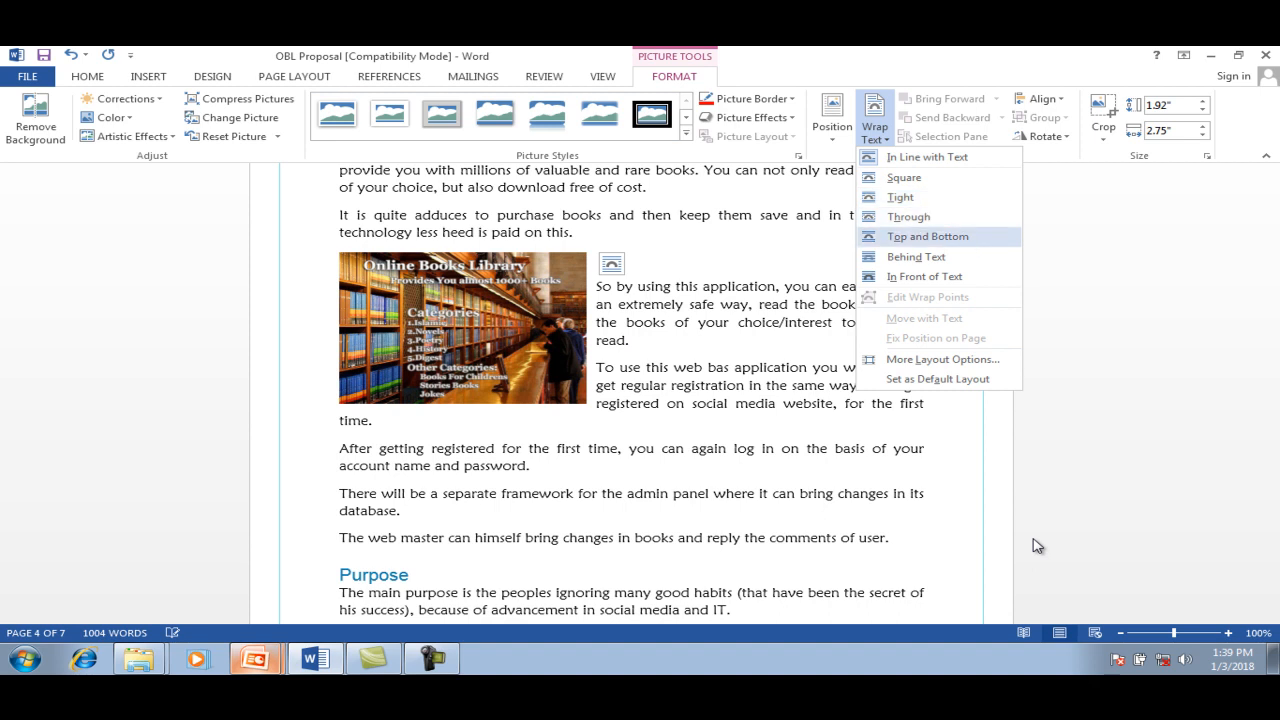
pyautogui.press('Down')
pyautogui.press('Up')
pyautogui.press('Up')
pyautogui.press('Up')
pyautogui.press('Up')
pyautogui.press('Up')
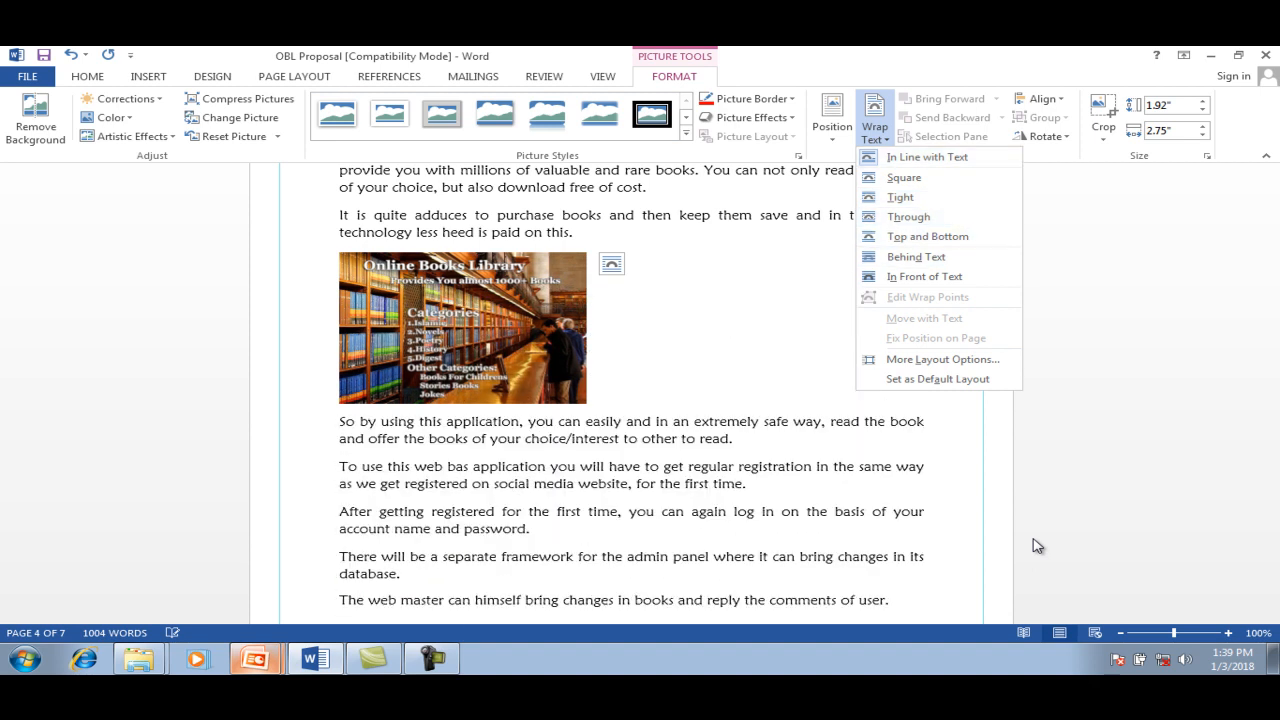
pyautogui.press('Down')
pyautogui.press('Down')
pyautogui.press('Up')
pyautogui.press('Up')
pyautogui.press('Down')
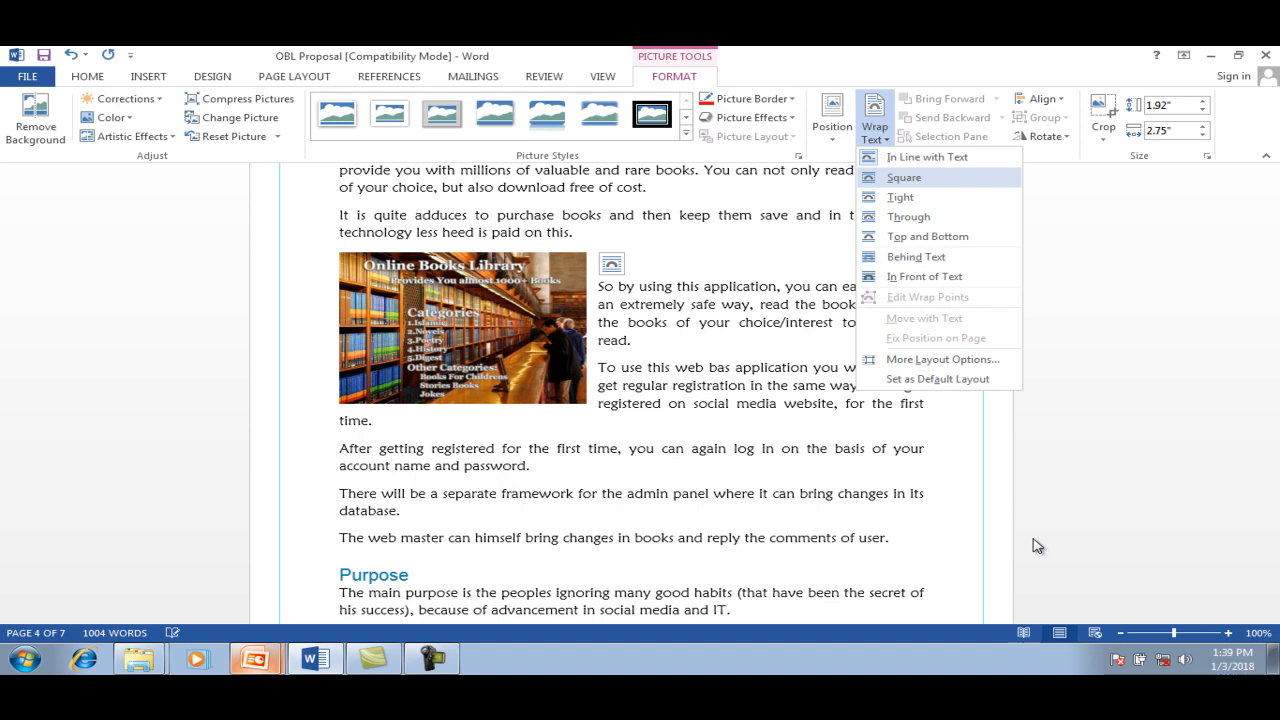
pyautogui.press('Down')
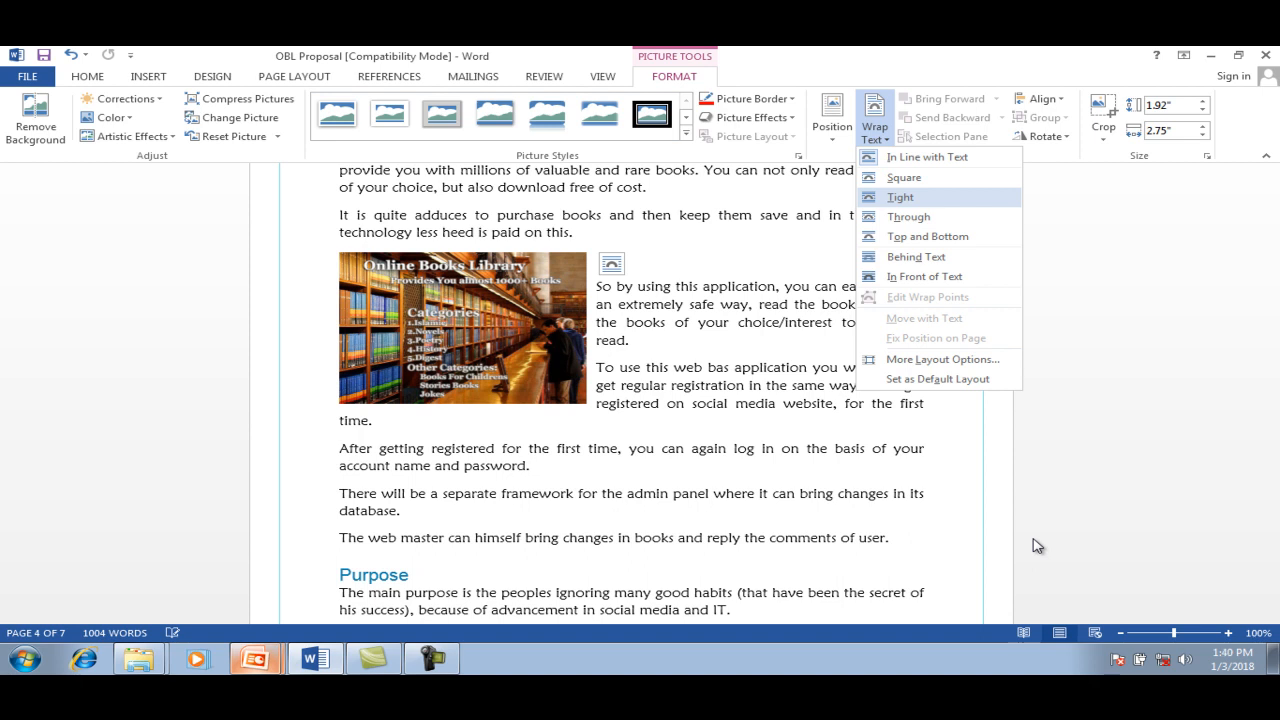
pyautogui.press('Return')
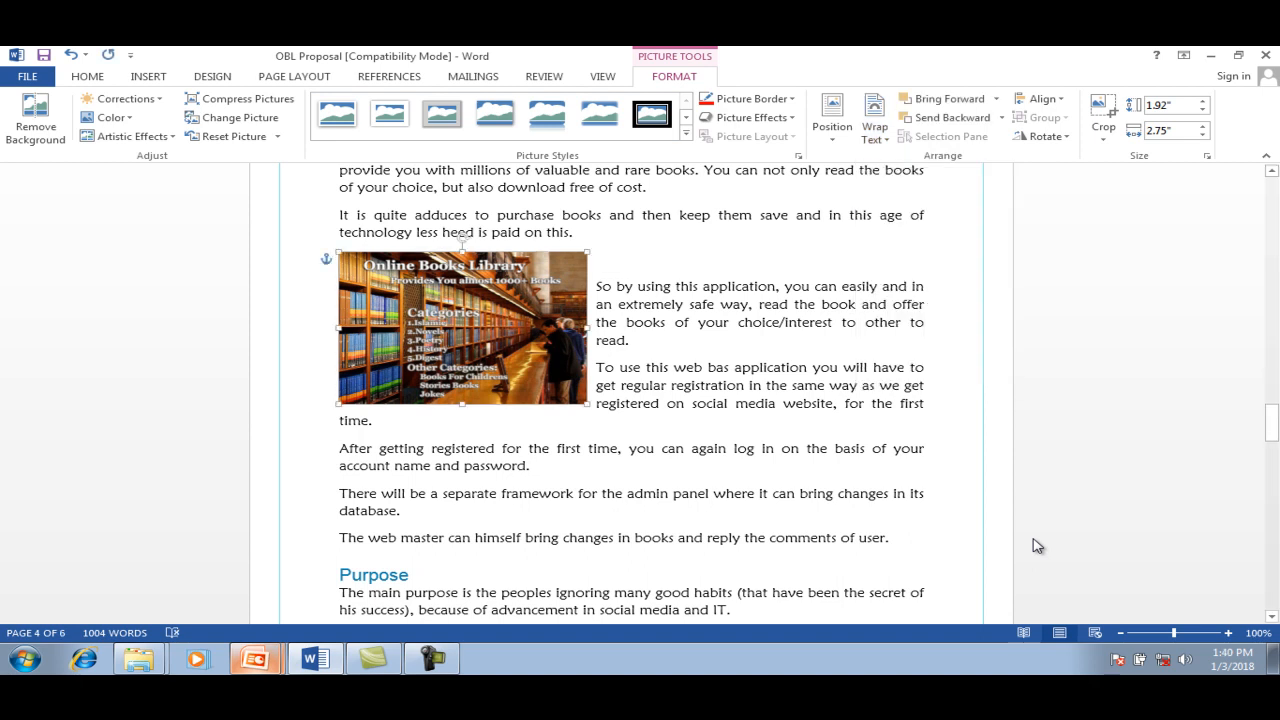
# Move the library picture up and to the right, beside the introduction paragraphs near the right margin
pyautogui.press('Right')
pyautogui.press('Right')
pyautogui.press('Right')
pyautogui.press('Right')
pyautogui.press('Up')
pyautogui.press('Right')
pyautogui.press('Right')
pyautogui.press('Right')
pyautogui.press('Right')
pyautogui.press('Right')
pyautogui.press('Right')
pyautogui.press('Right')
pyautogui.press('Up')
pyautogui.press('Right')
pyautogui.press('Right')
pyautogui.press('Right')
pyautogui.press('Right')
pyautogui.press('Right')
pyautogui.press('Right')
pyautogui.press('Right')
pyautogui.press('Right')
pyautogui.press('Right')
pyautogui.press('Up')
pyautogui.press('Up')
pyautogui.press('Right')
pyautogui.press('Right')
pyautogui.press('Right')
pyautogui.press('Right')
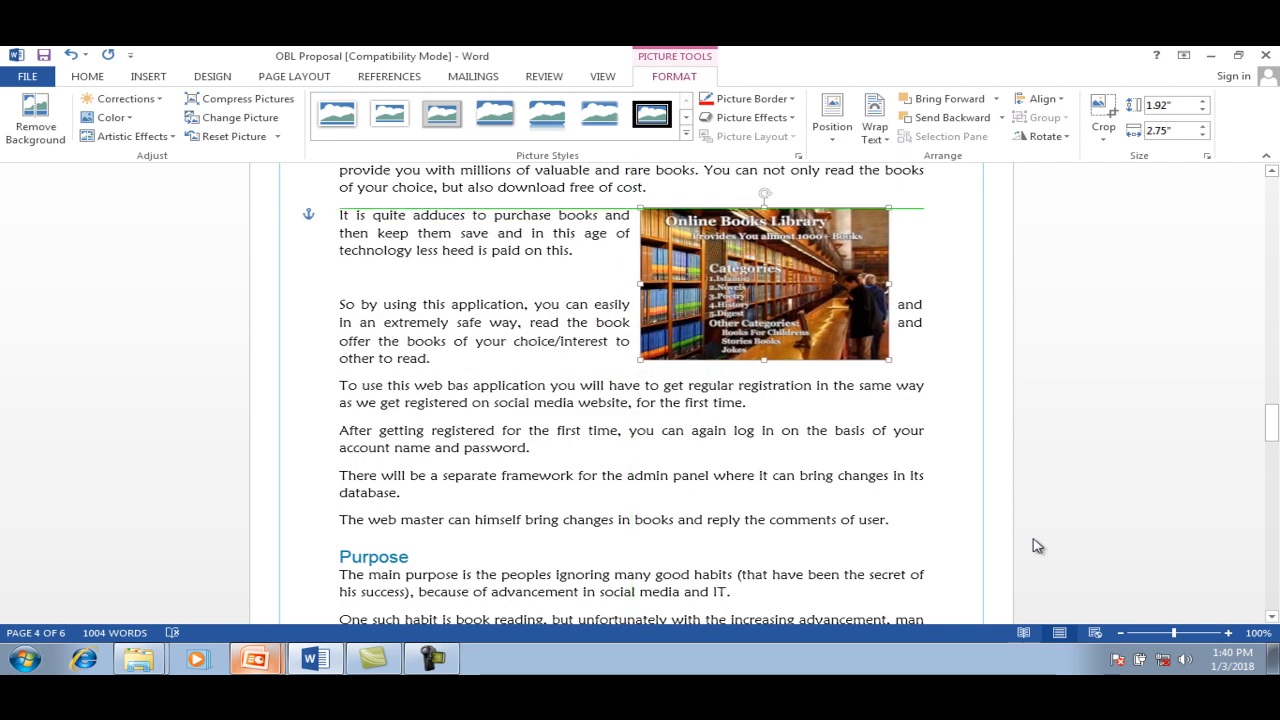
pyautogui.press('Up')
pyautogui.press('Up')
pyautogui.press('Up')
pyautogui.press('Up')
pyautogui.press('Right')
pyautogui.press('Right')
pyautogui.press('Right')
pyautogui.press('Right')
pyautogui.press('Right')
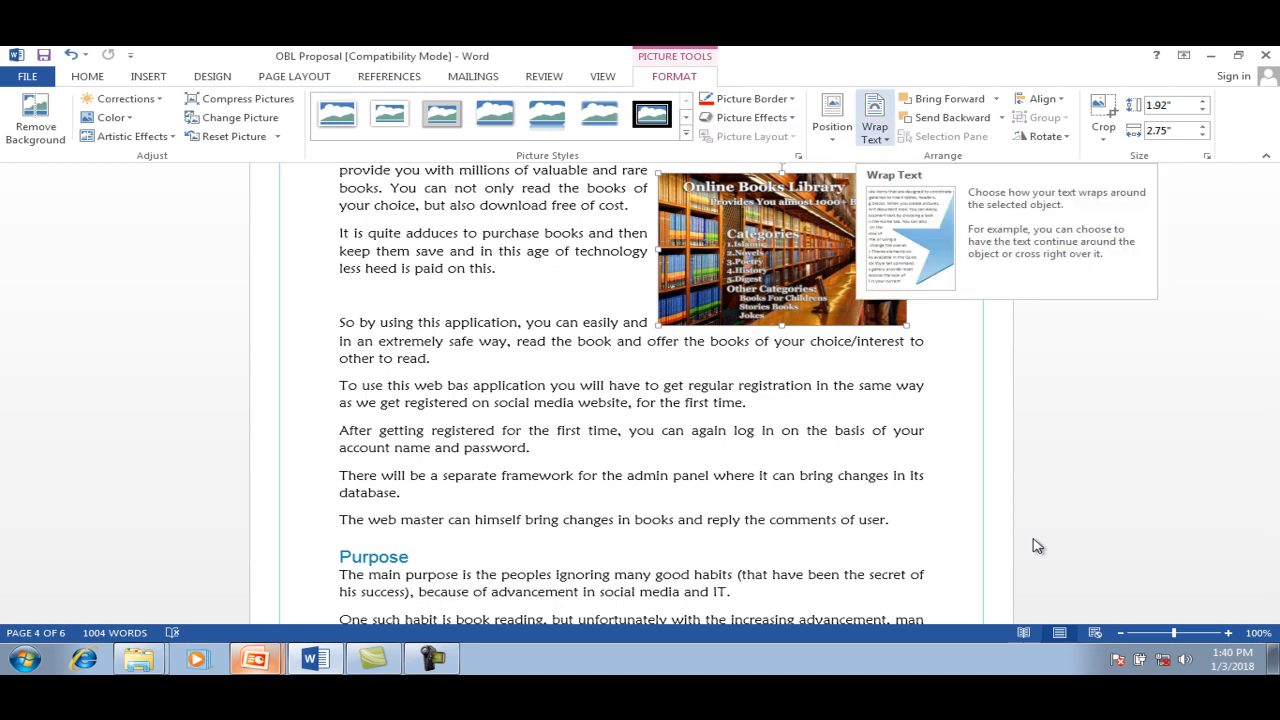
# Set the library picture's text wrapping to Through and shift the picture slightly lower beside the introduction paragraphs
pyautogui.click(875, 120)
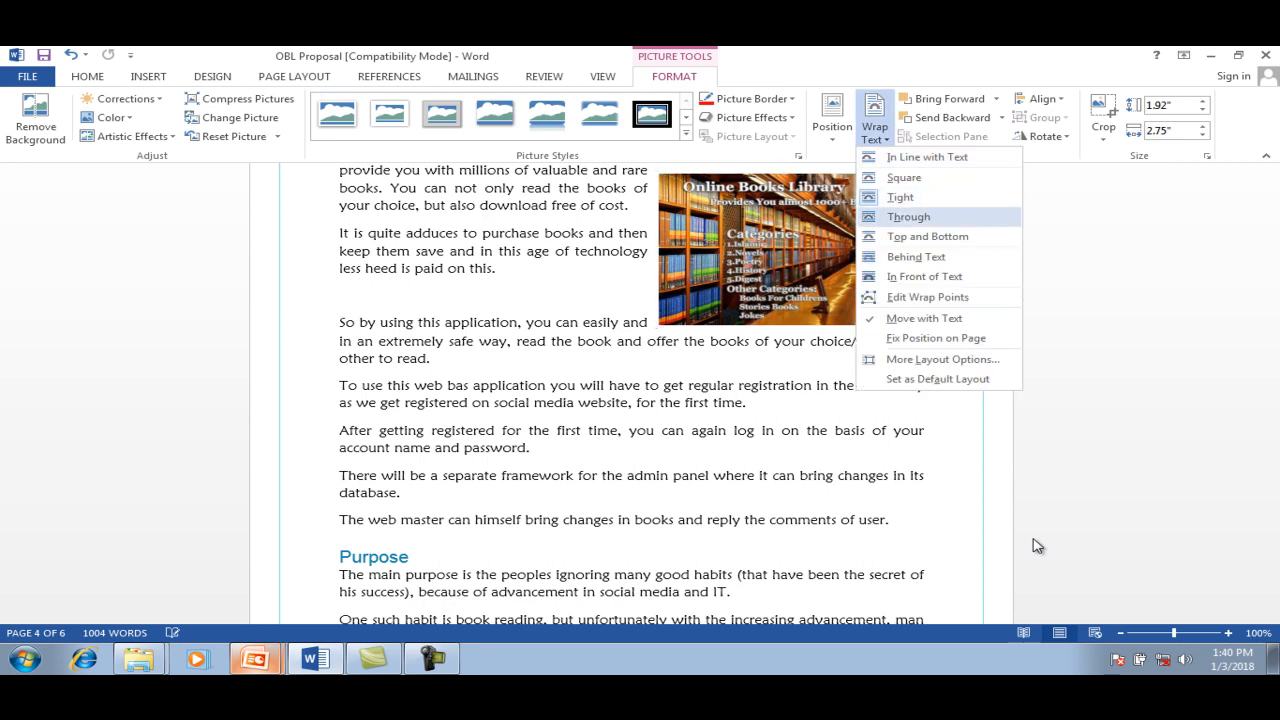
pyautogui.click(908, 216)
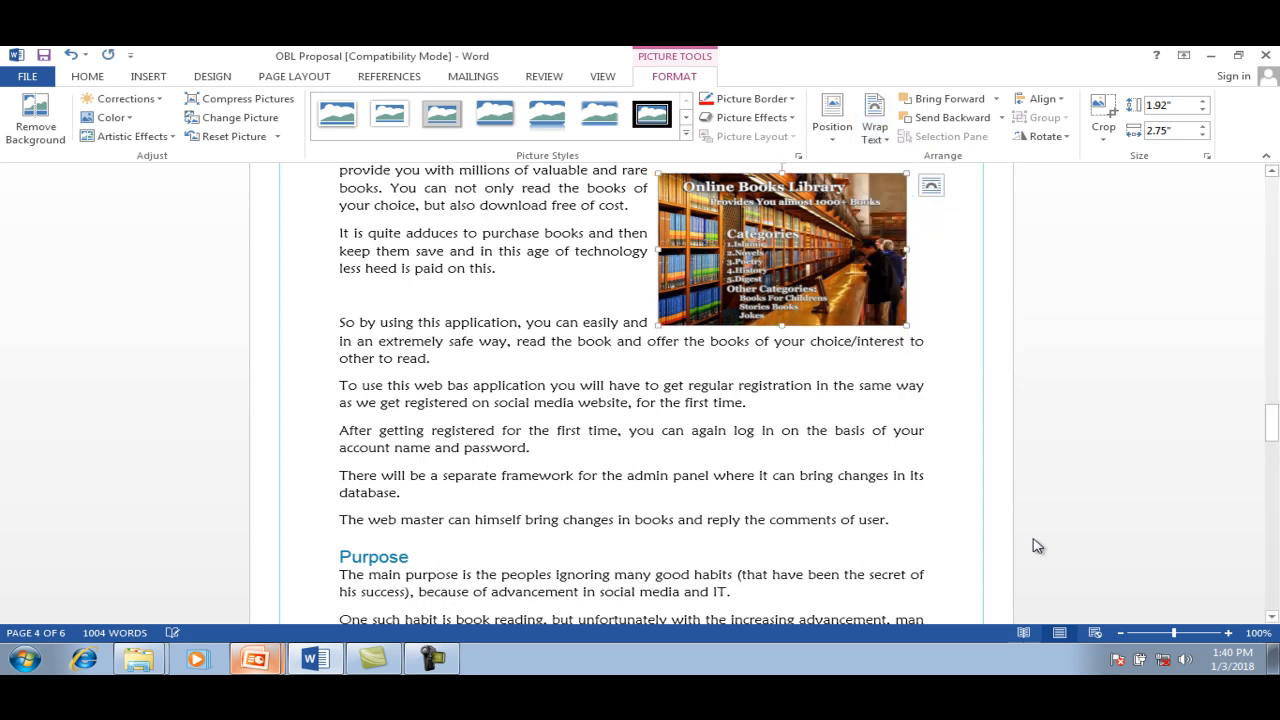
pyautogui.moveTo(782, 249); pyautogui.dragTo(742, 263)
pyautogui.moveTo(741, 173); pyautogui.dragTo(779, 171)
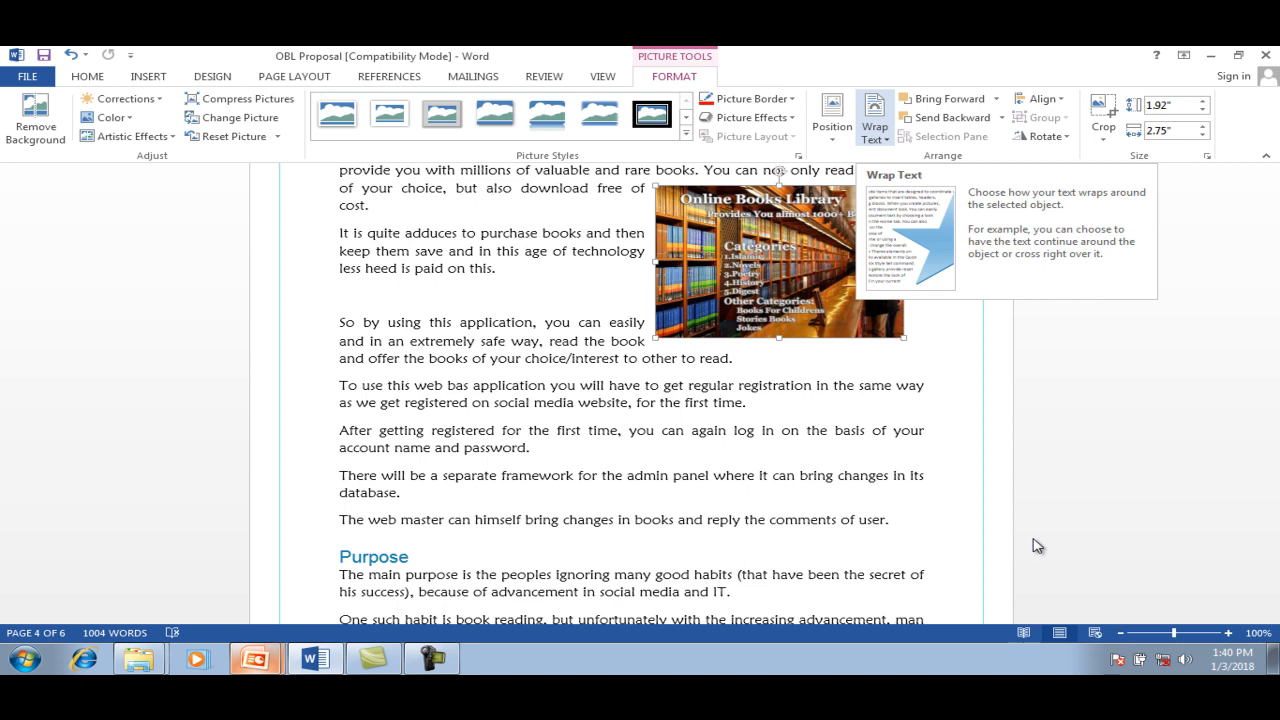
# Preview the Top and Bottom, Behind Text and In Front of Text wrapping on the library picture, and apply Tight wrapping
pyautogui.click(874, 130)
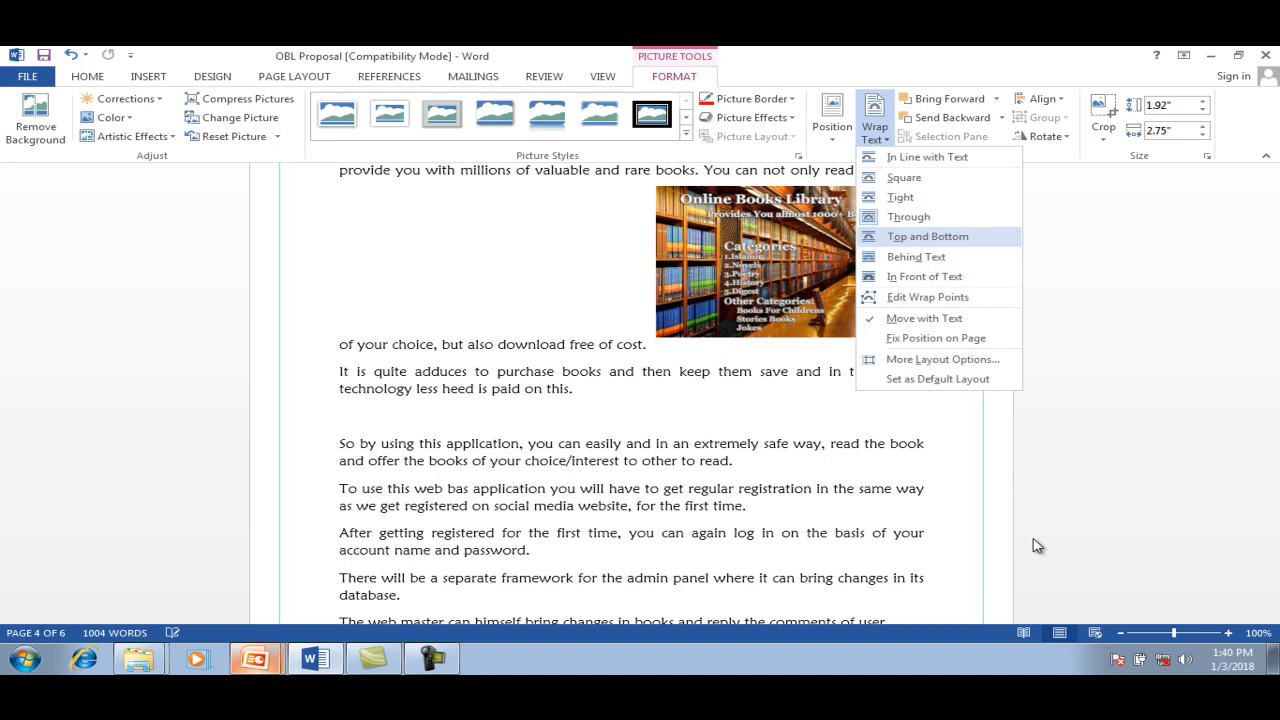
pyautogui.press('Down')
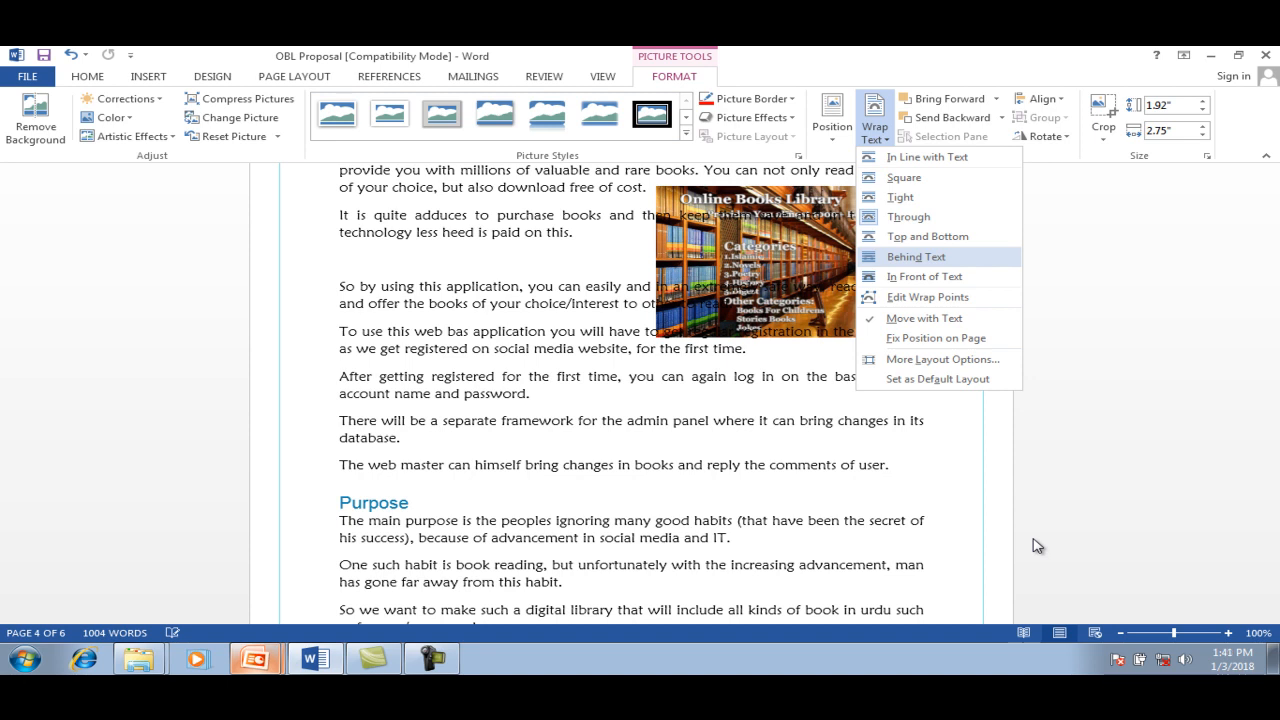
pyautogui.press('Down')
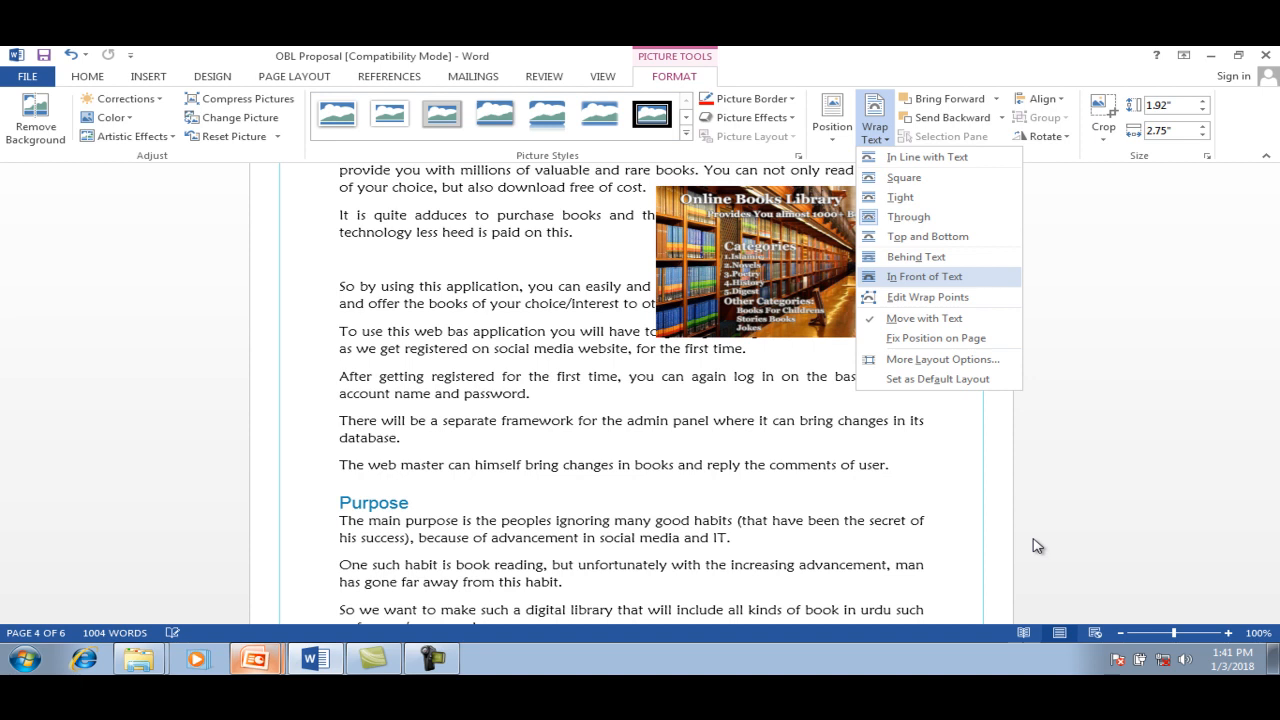
pyautogui.press('Up')
pyautogui.press('Up')
pyautogui.press('Up')
pyautogui.press('Up')
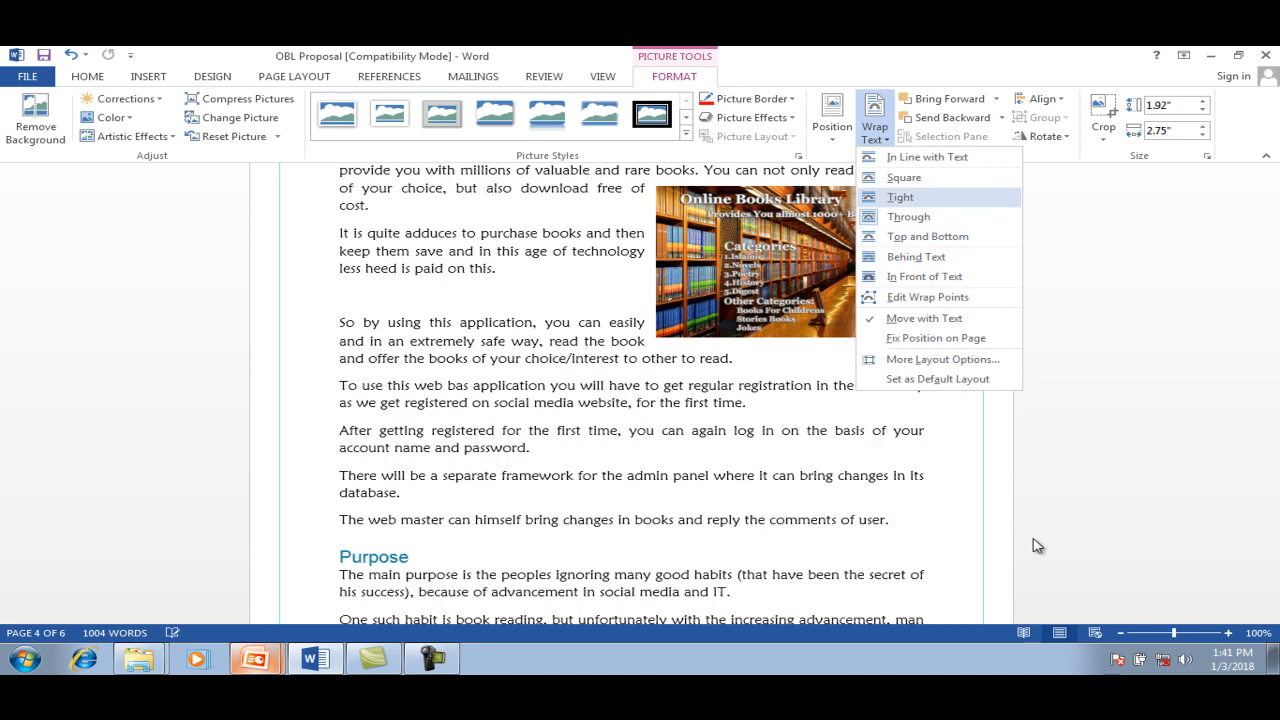
pyautogui.press('Return')
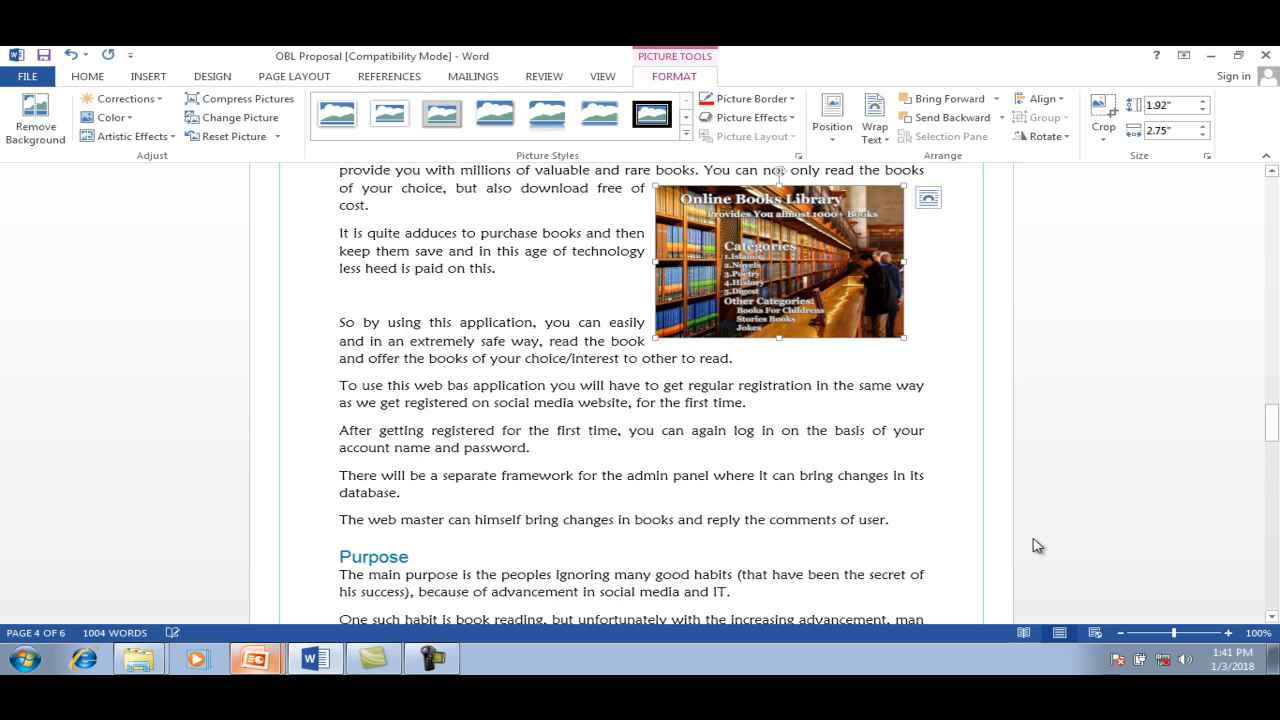
# Move the library picture up and left until it sits at the left margin, directly below the Introduction of Proposal heading
pyautogui.press('Up')
pyautogui.press('Up')
pyautogui.press('Left')
pyautogui.press('Left')
pyautogui.press('Left')
pyautogui.press('Right')
pyautogui.press('Right')
pyautogui.press('Right')
pyautogui.scroll(3, 1037, 545)
pyautogui.scroll(2, 1037, 545)
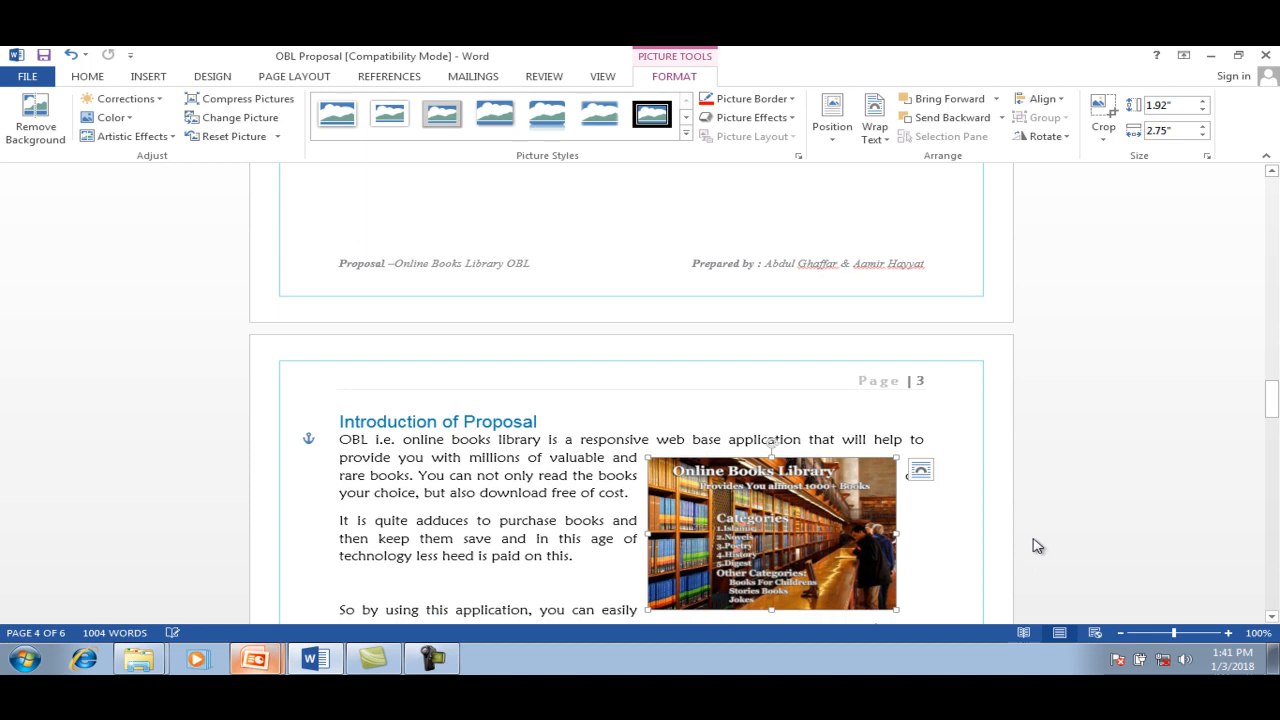
pyautogui.press('Left')
pyautogui.press('Left')
pyautogui.press('Left')
pyautogui.press('Left')
pyautogui.press('Left')
pyautogui.press('Left')
pyautogui.press('Left')
pyautogui.press('Left')
pyautogui.press('Left')
pyautogui.press('Left')
pyautogui.press('Up')
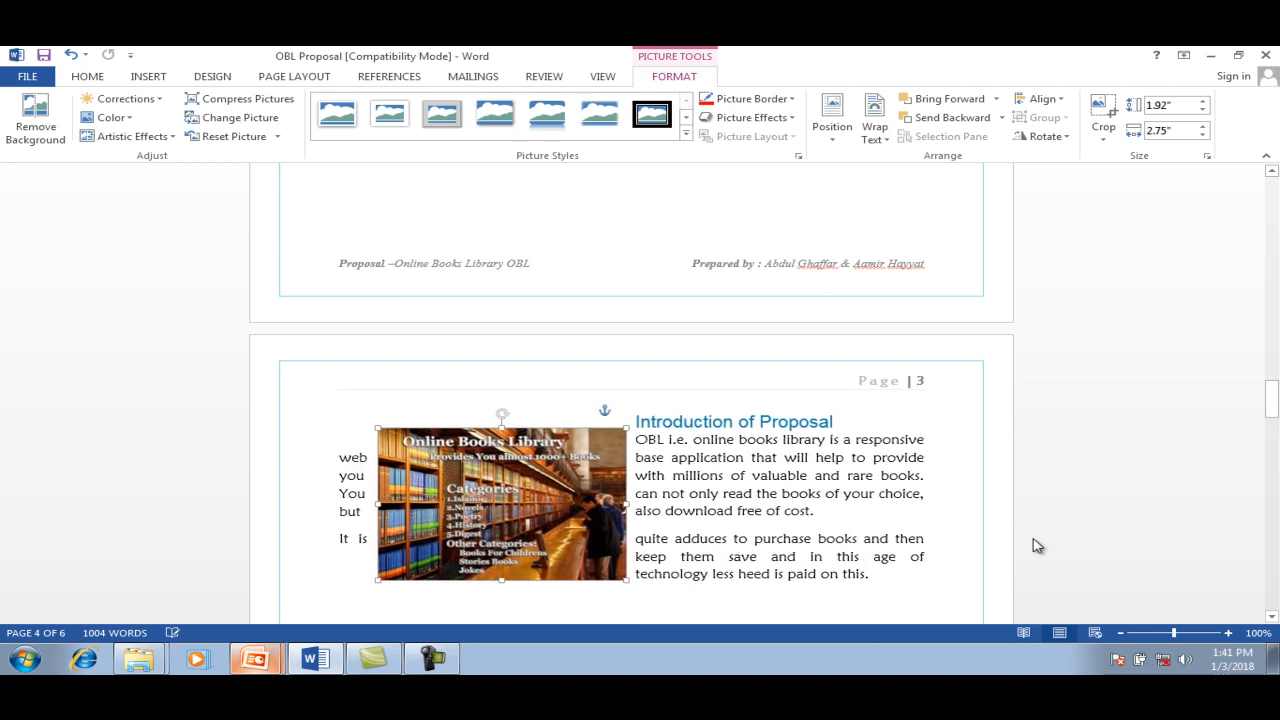
pyautogui.press('Left')
pyautogui.press('Left')
pyautogui.press('Left')
pyautogui.press('Left')
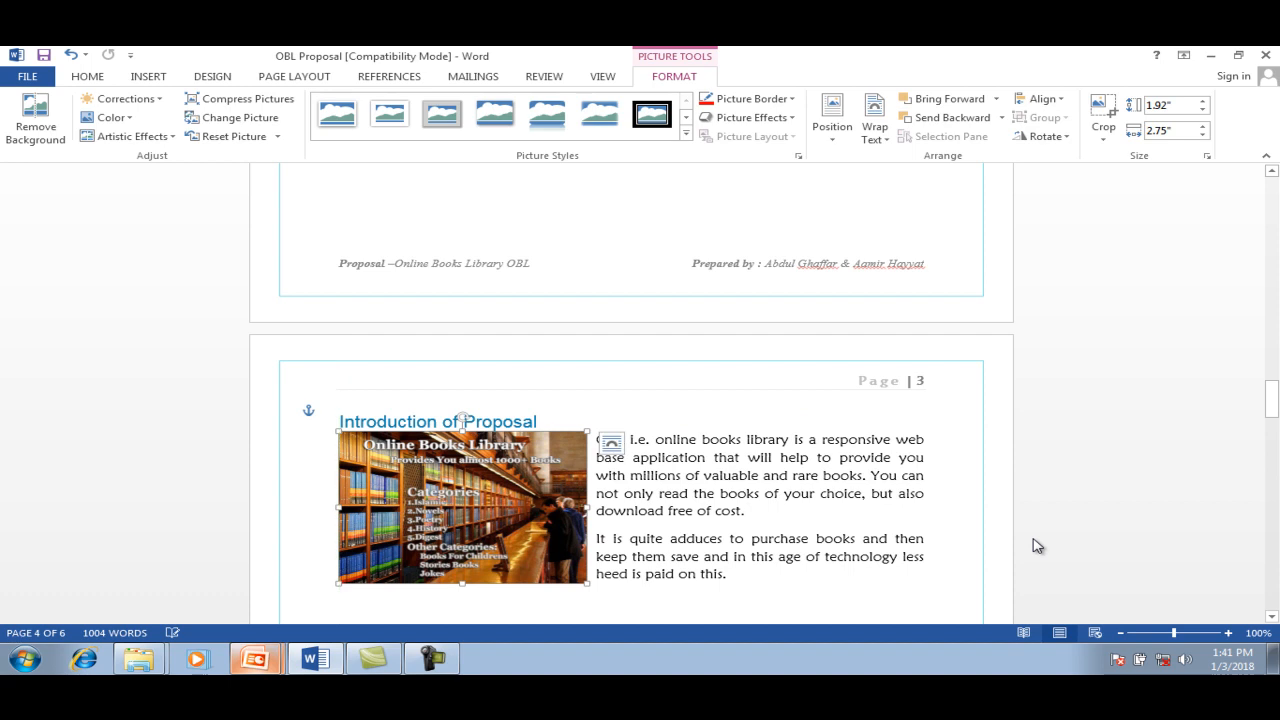
# Preview the preset page positions with square text wrapping on the library picture, including top left, top center and top right, without applying one
pyautogui.scroll(-2, 1037, 545)
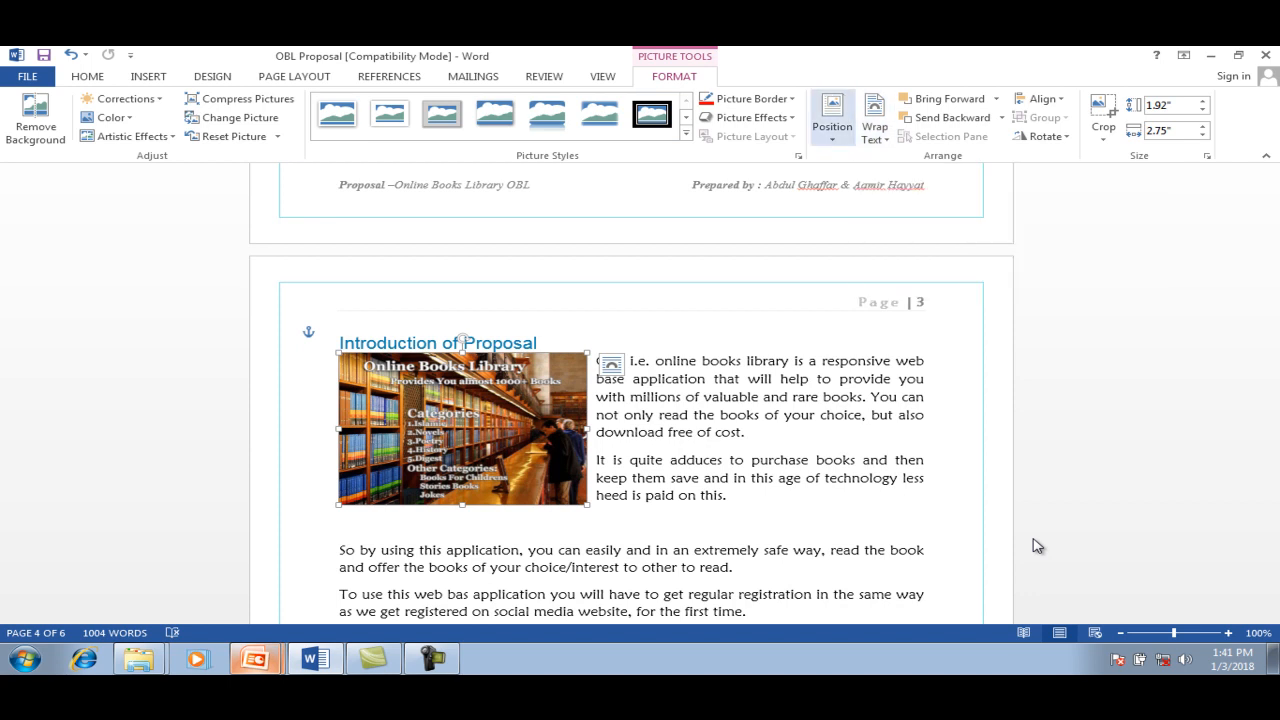
pyautogui.click(832, 115)
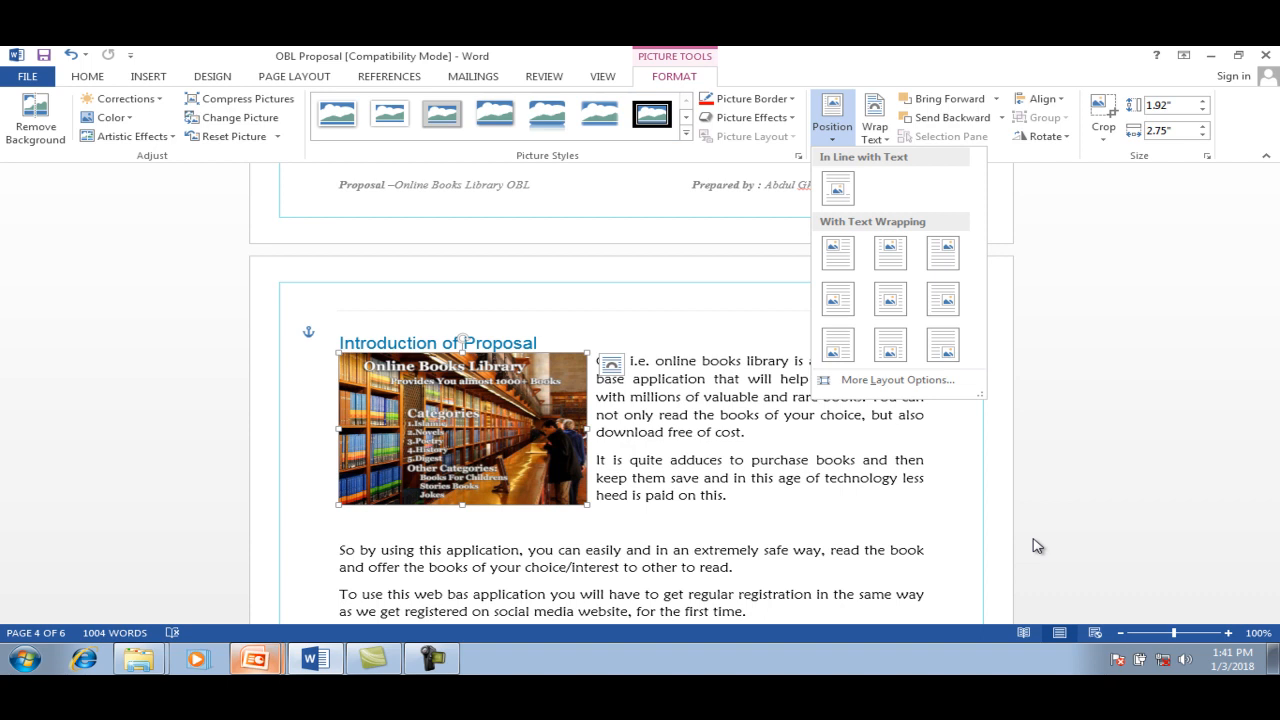
pyautogui.press('Down')
pyautogui.press('Down')
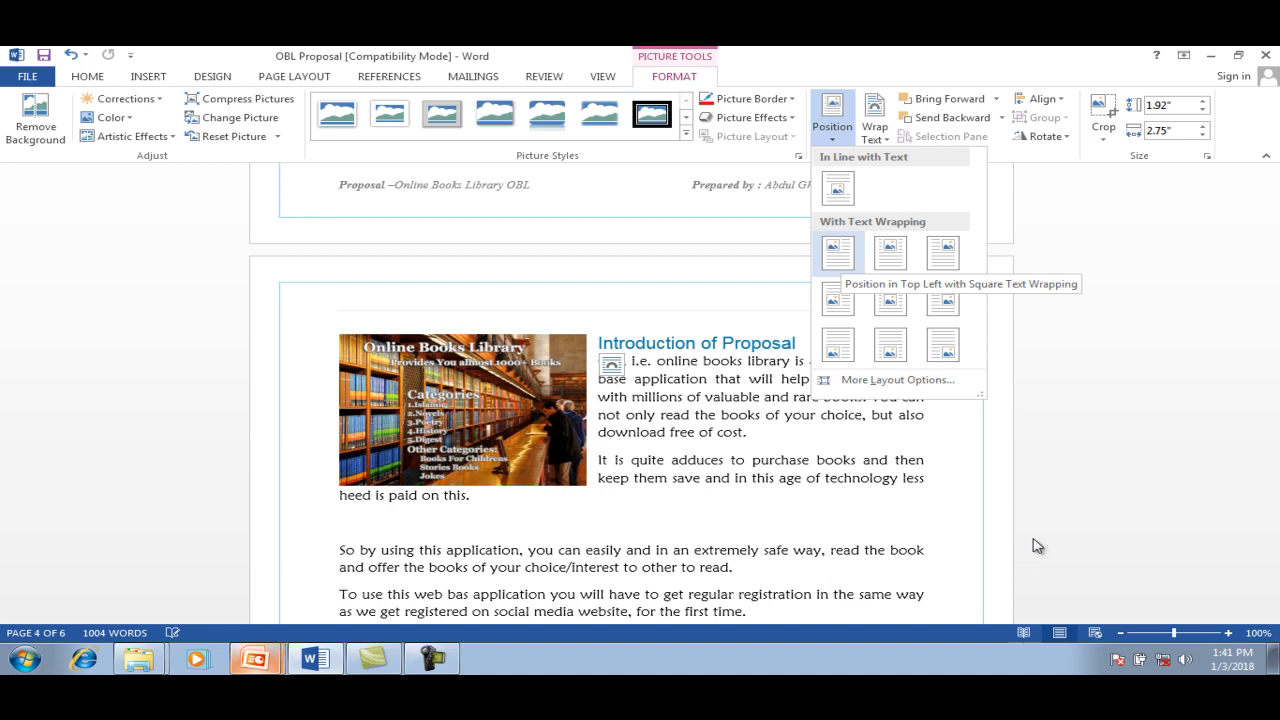
pyautogui.press('Right')
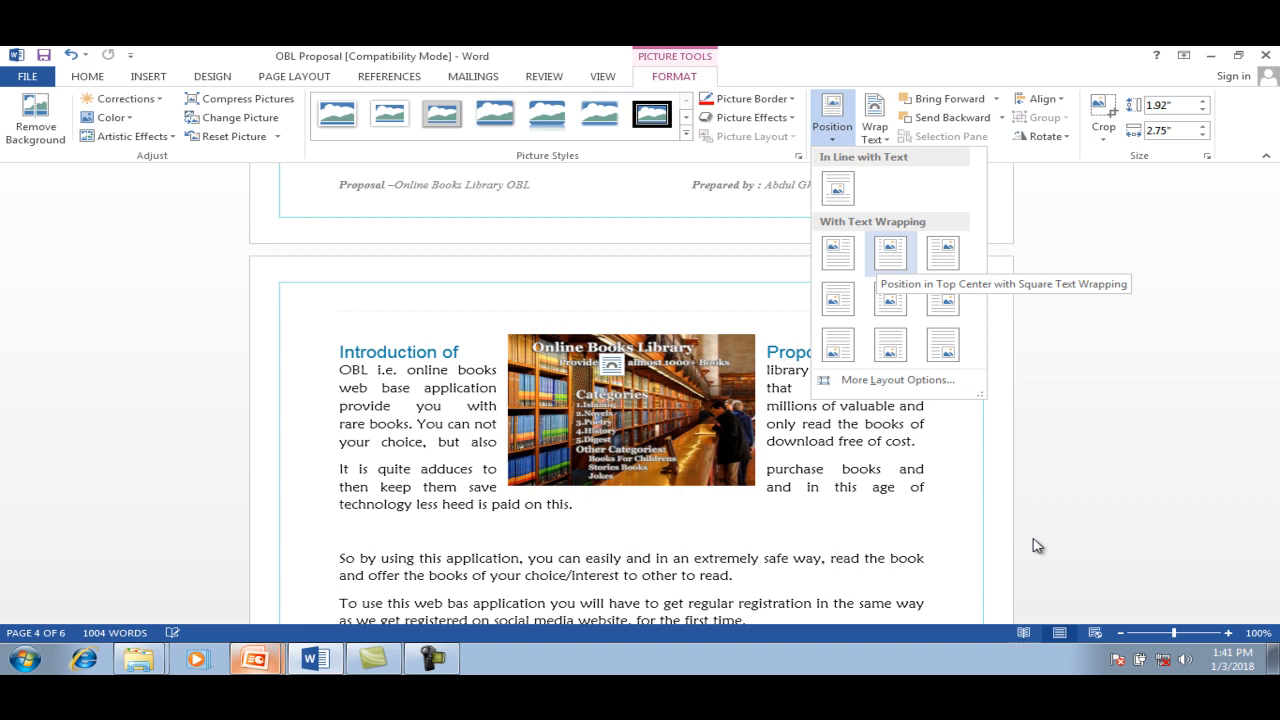
pyautogui.press('Right')
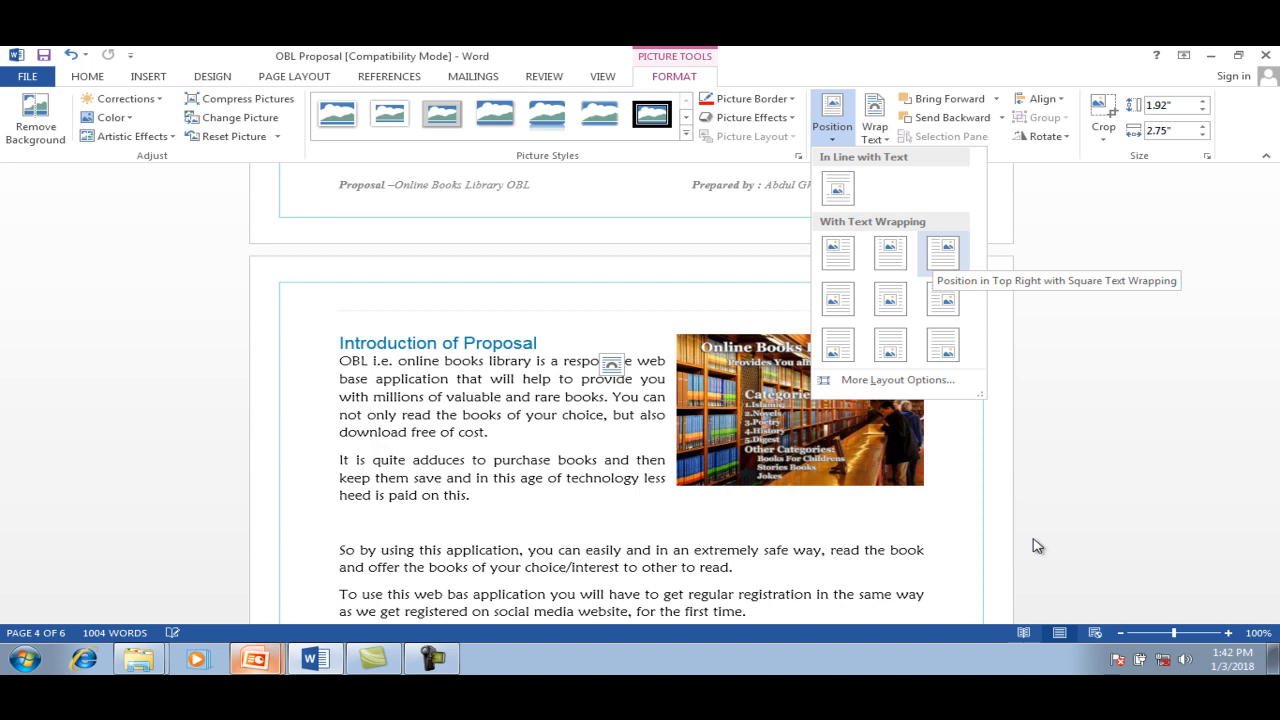
pyautogui.press('Down')
pyautogui.press('Left')
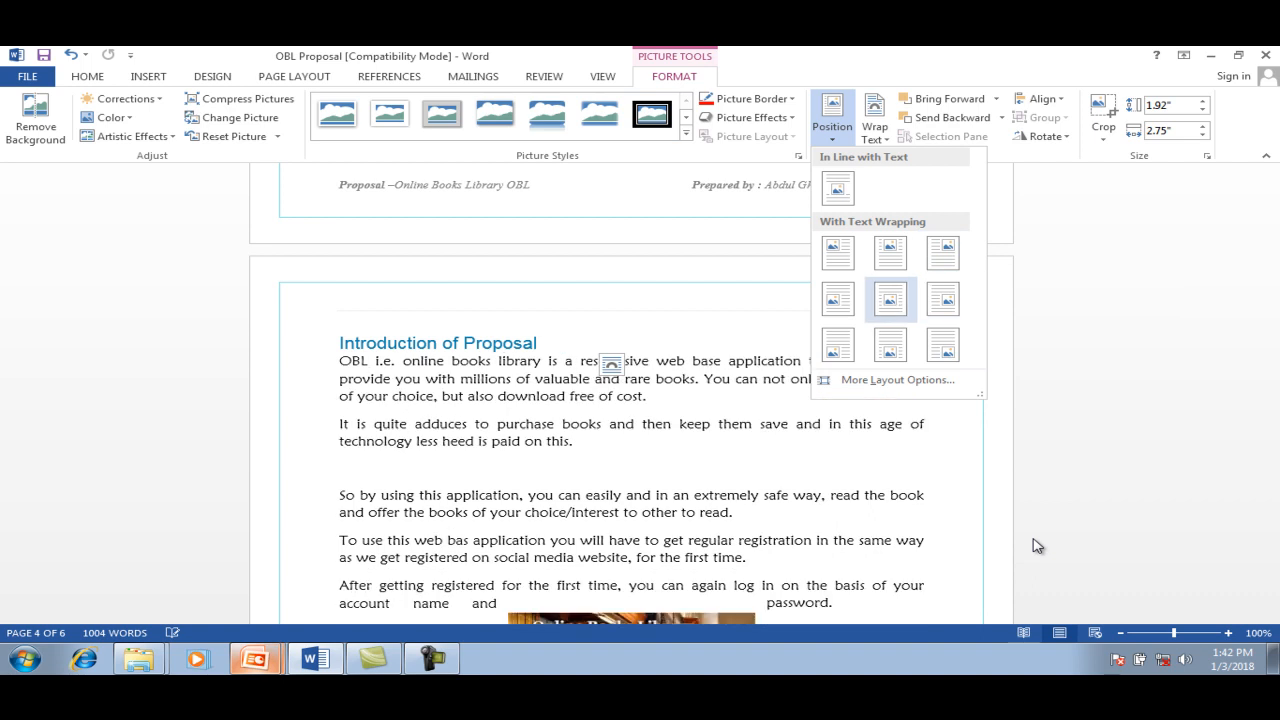
pyautogui.press('Left')
pyautogui.press('Down')
pyautogui.press('Right')
pyautogui.press('Right')
pyautogui.press('Left')
pyautogui.press('Left')
pyautogui.press('Up')
pyautogui.press('Right')
pyautogui.press('Left')
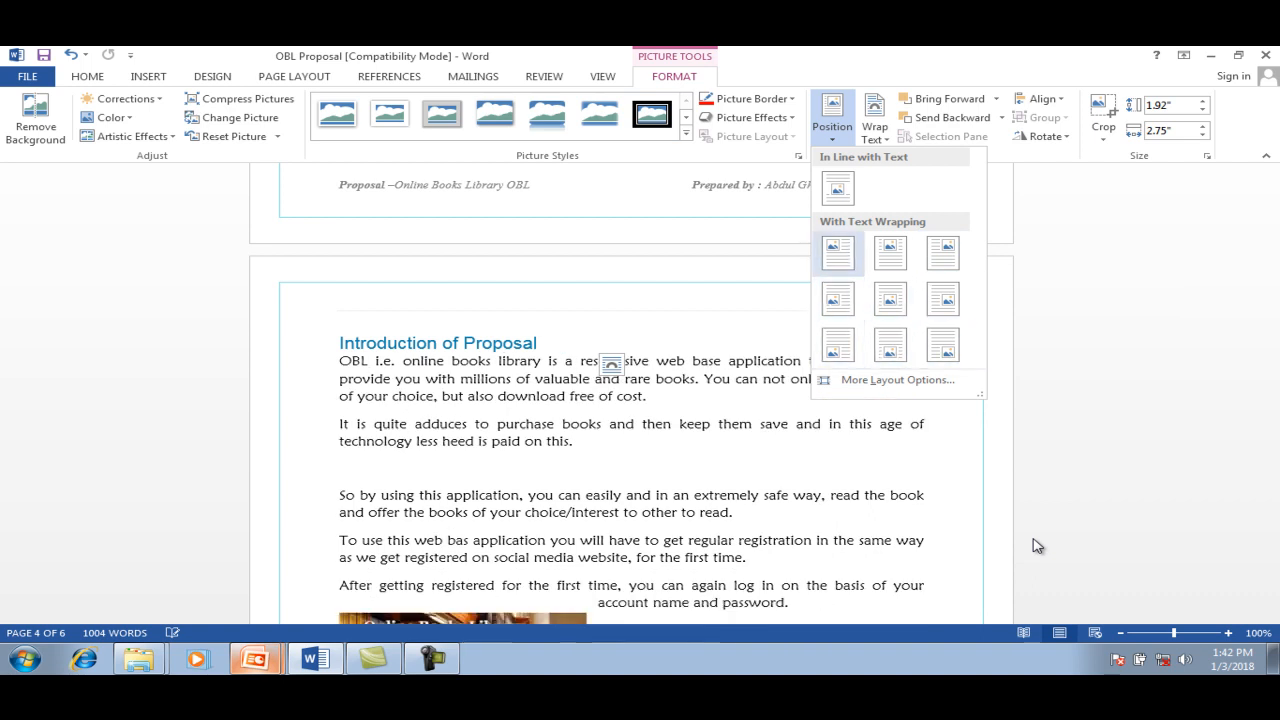
pyautogui.press('Up')
pyautogui.press('Up')
pyautogui.press('Down')
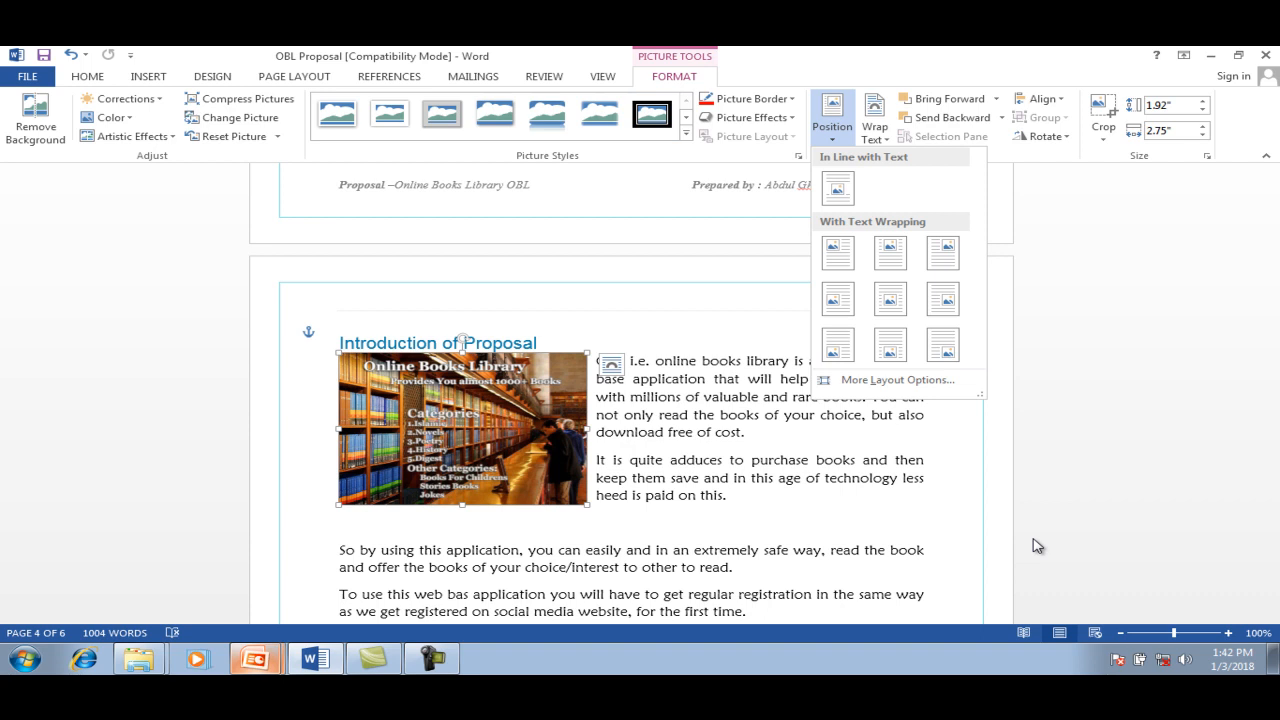
# Examine the Bring Forward, Bring to Front and Bring in Front of Text options for the library picture without applying any
pyautogui.press('Right')
pyautogui.press('Right')
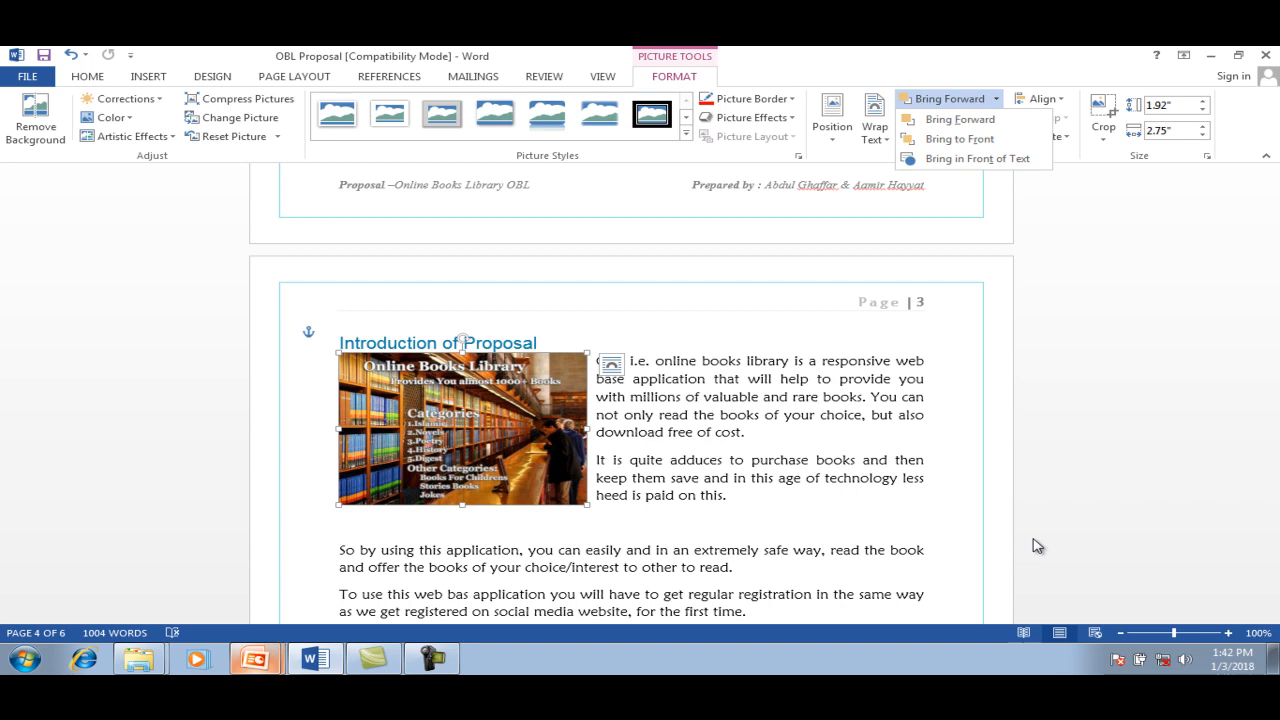
pyautogui.press('Down')
pyautogui.press('Down')
pyautogui.press('Up')
pyautogui.press('Down')
pyautogui.press('Up')
pyautogui.press('Down')
pyautogui.press('Escape')
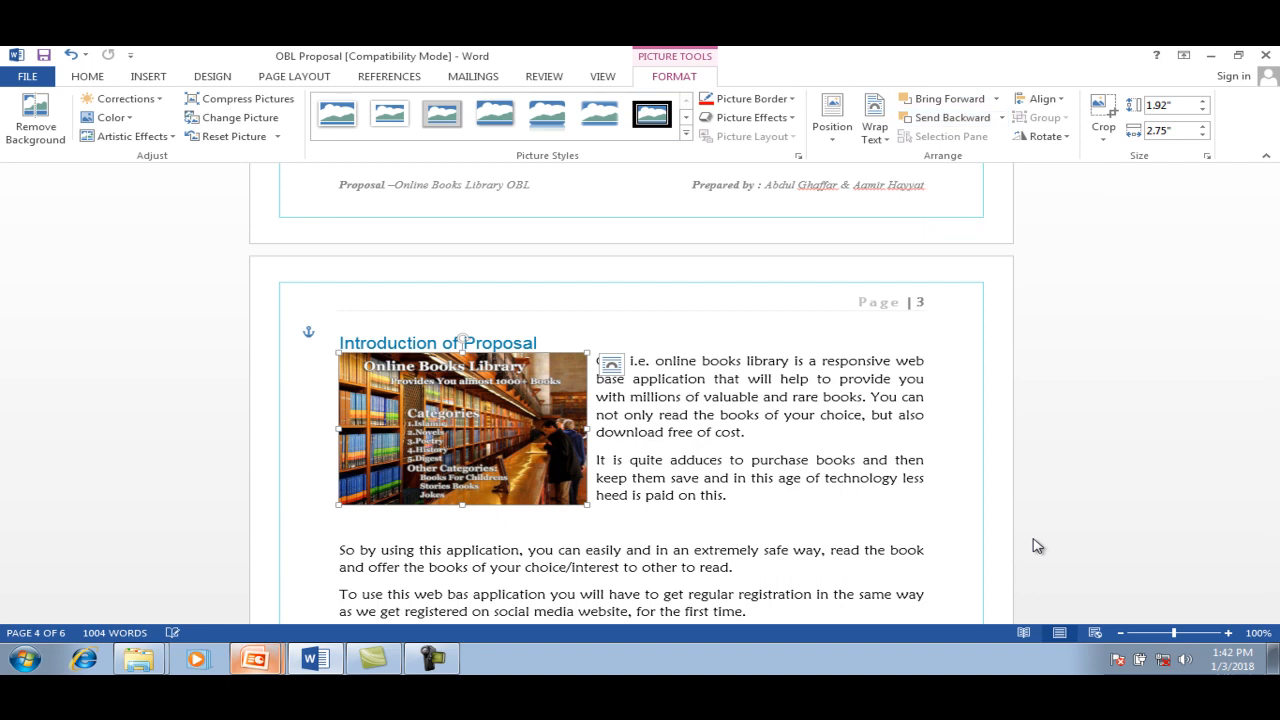
# Preview the rotate and flip options on the library picture and apply Rotate Right 90°
pyautogui.click(1044, 136)
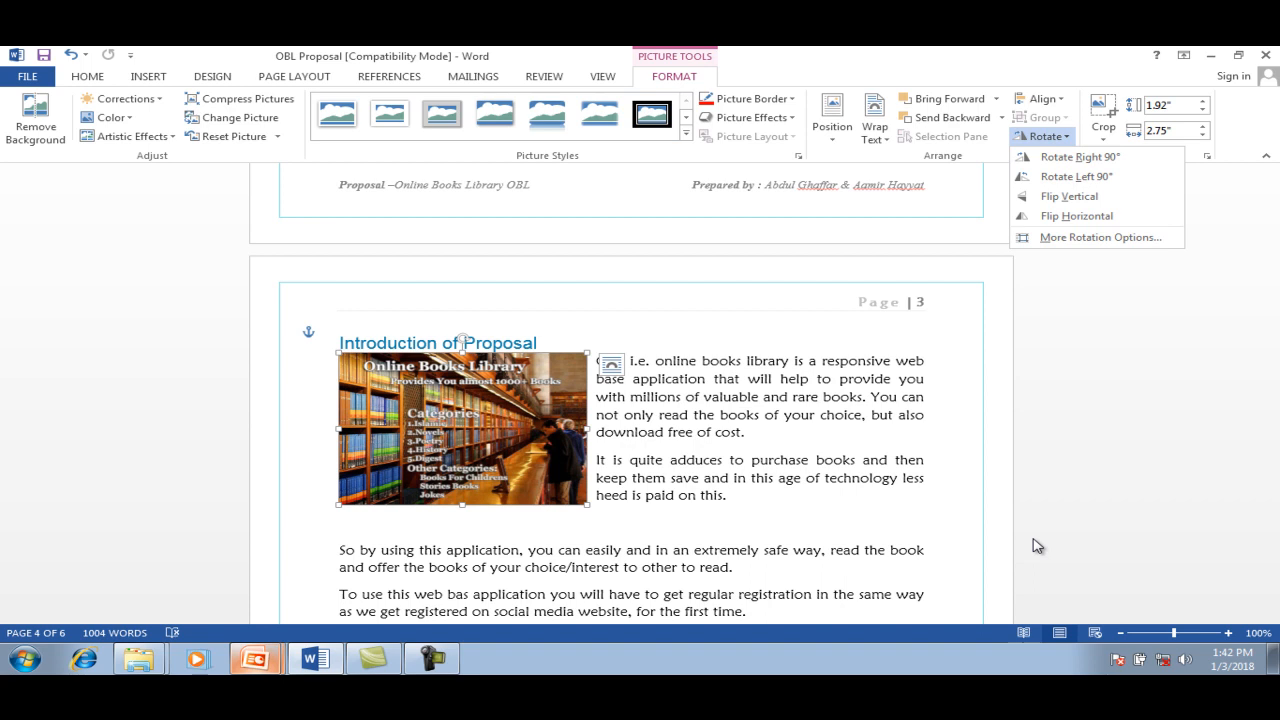
pyautogui.press('Down')
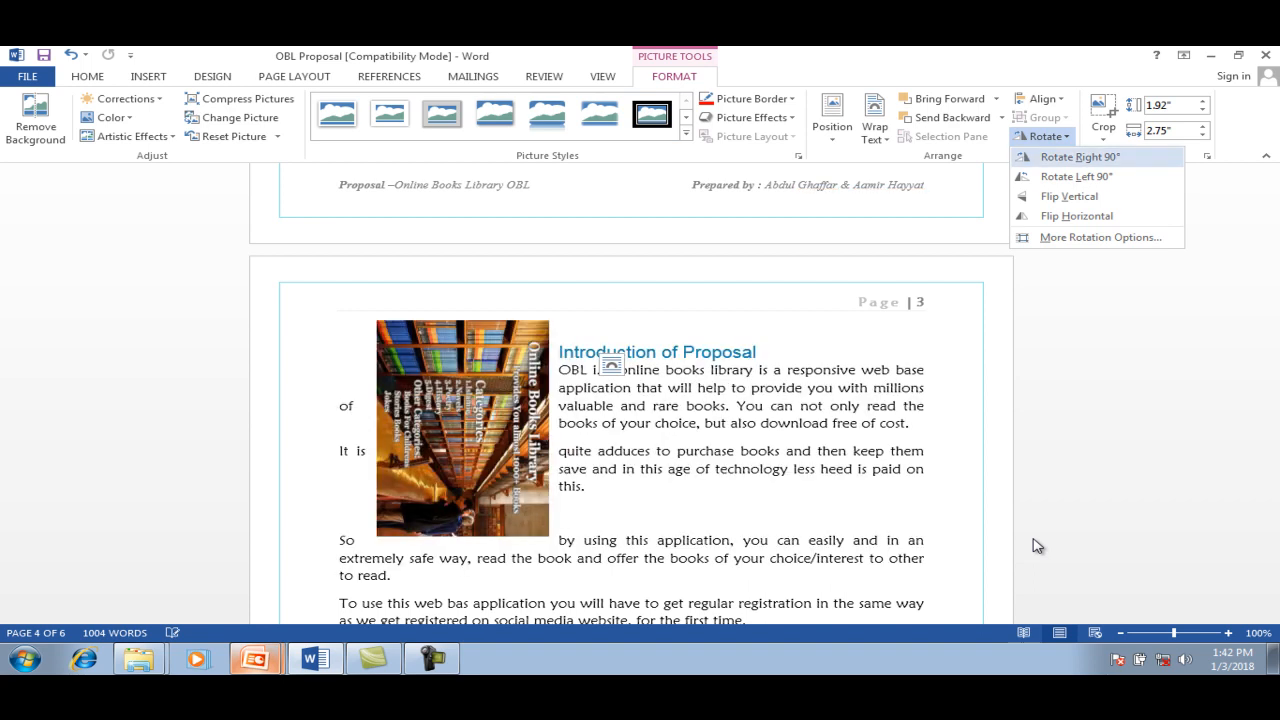
pyautogui.press('Down')
pyautogui.press('Down')
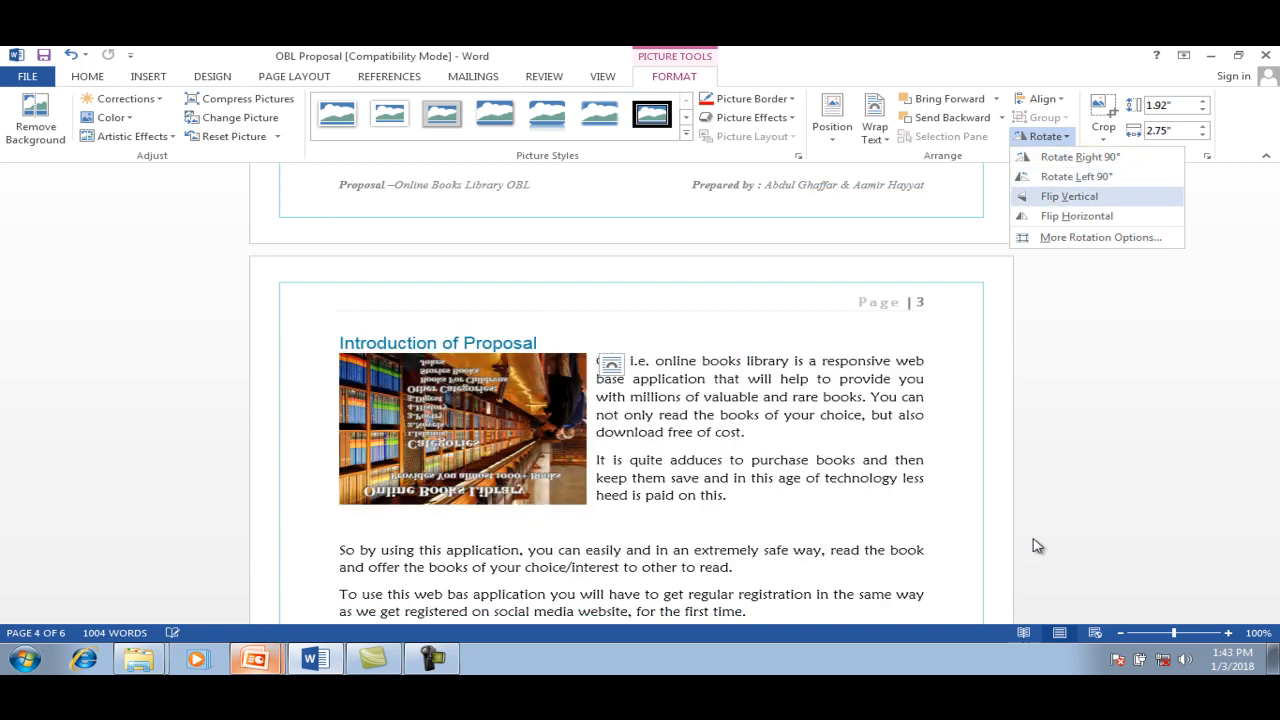
pyautogui.press('Up')
pyautogui.press('Down')
pyautogui.press('Down')
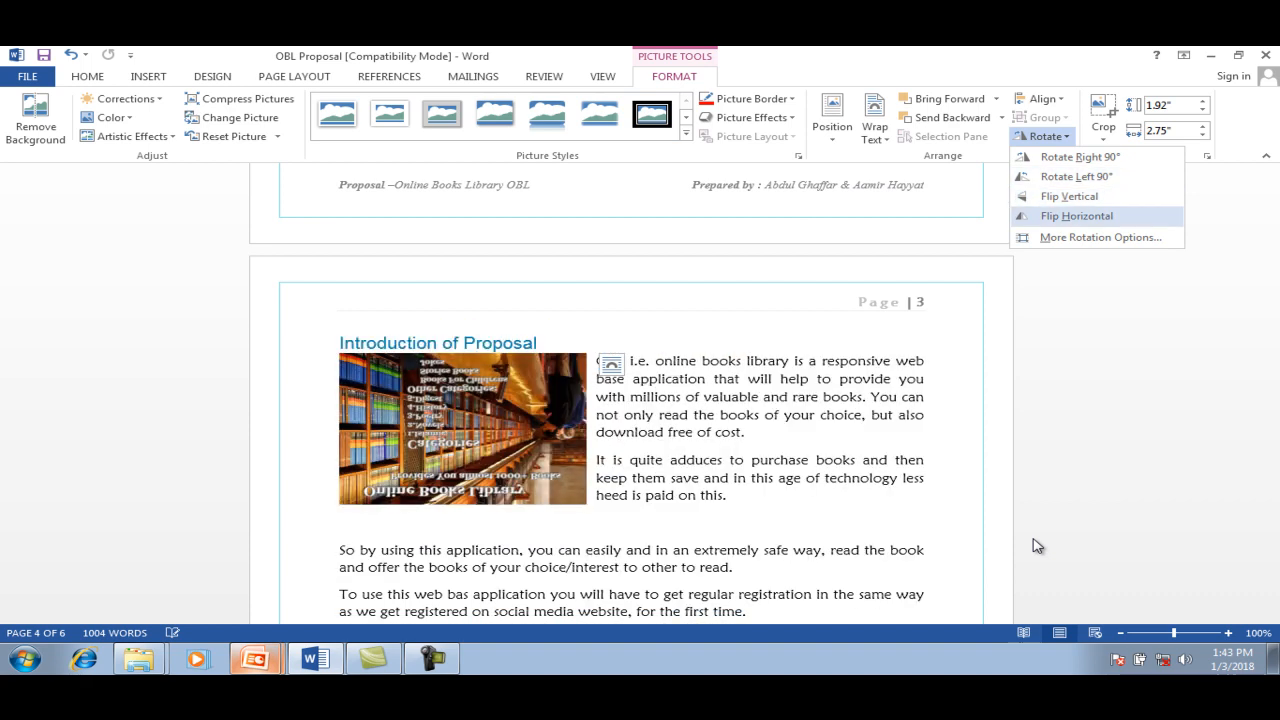
pyautogui.press('Up')
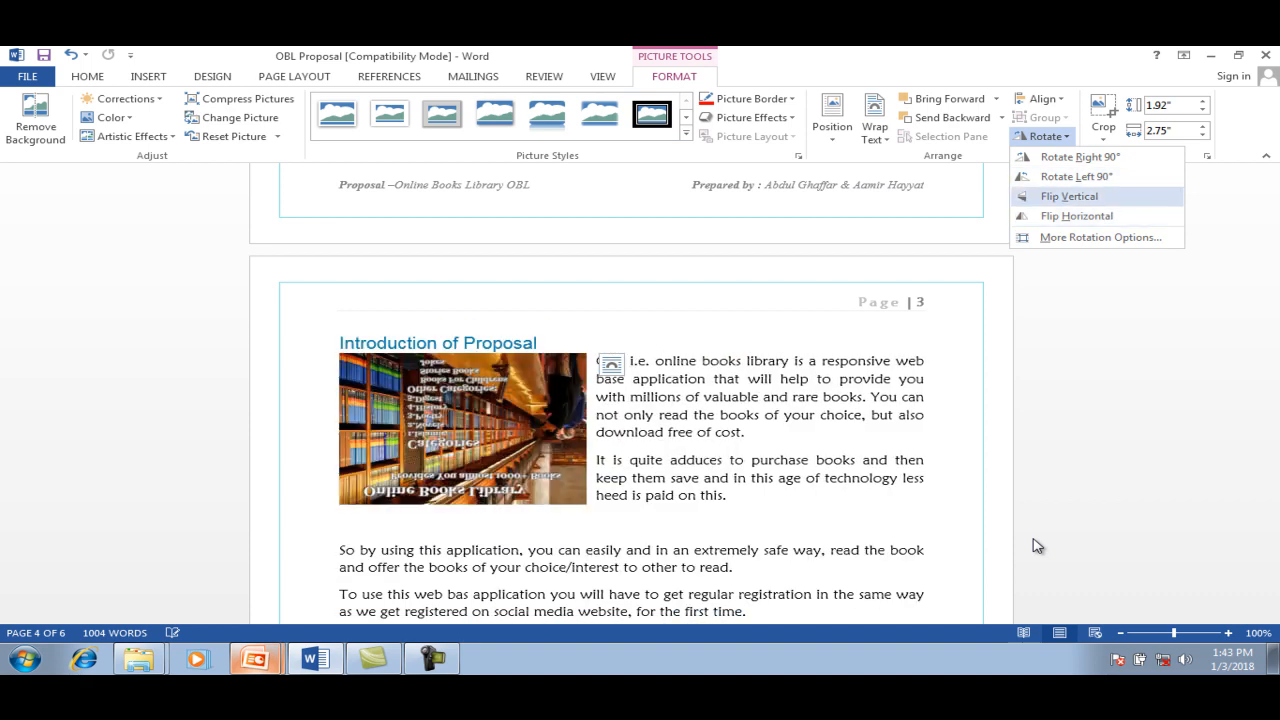
pyautogui.press('Down')
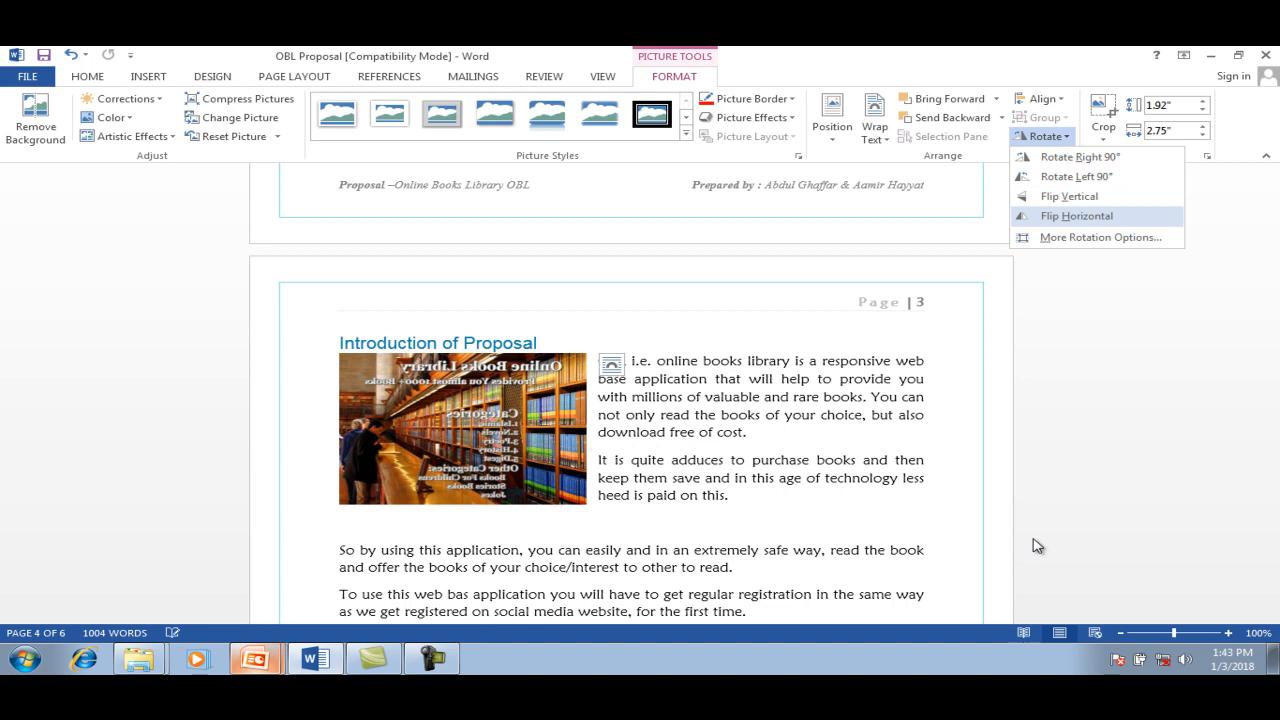
pyautogui.press('Up')
pyautogui.press('Up')
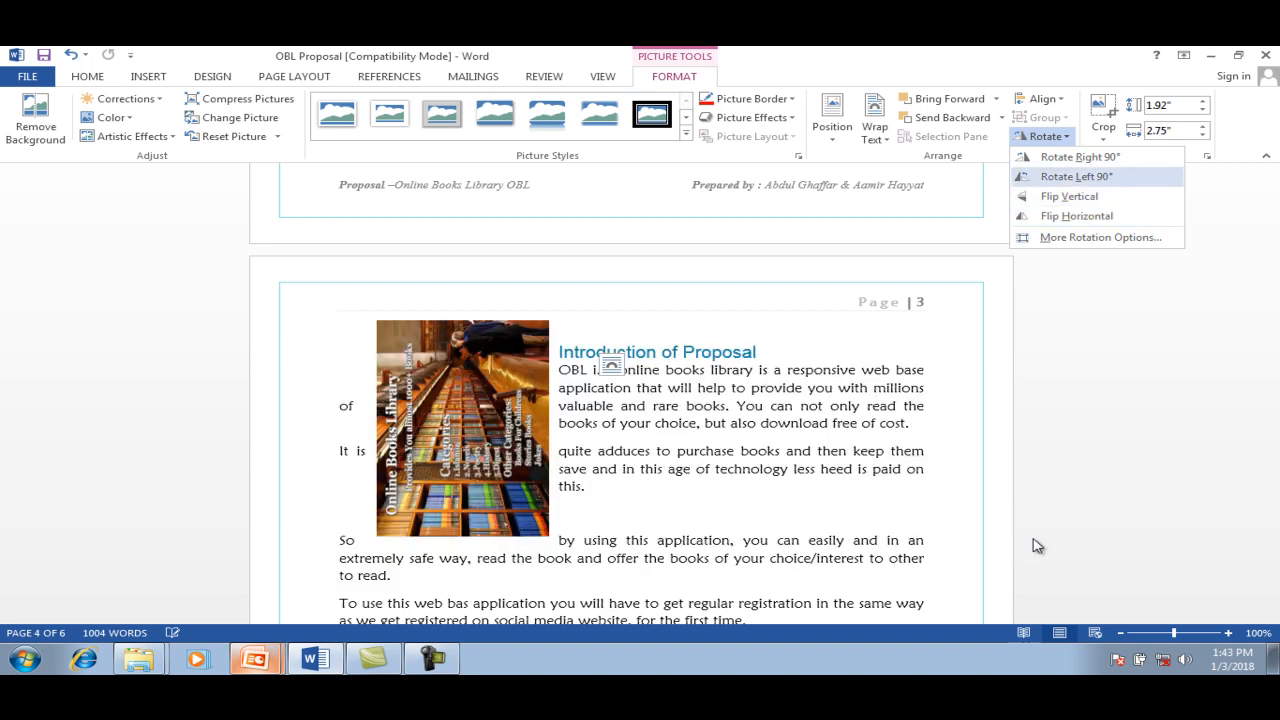
pyautogui.press('Up')
pyautogui.press('Return')
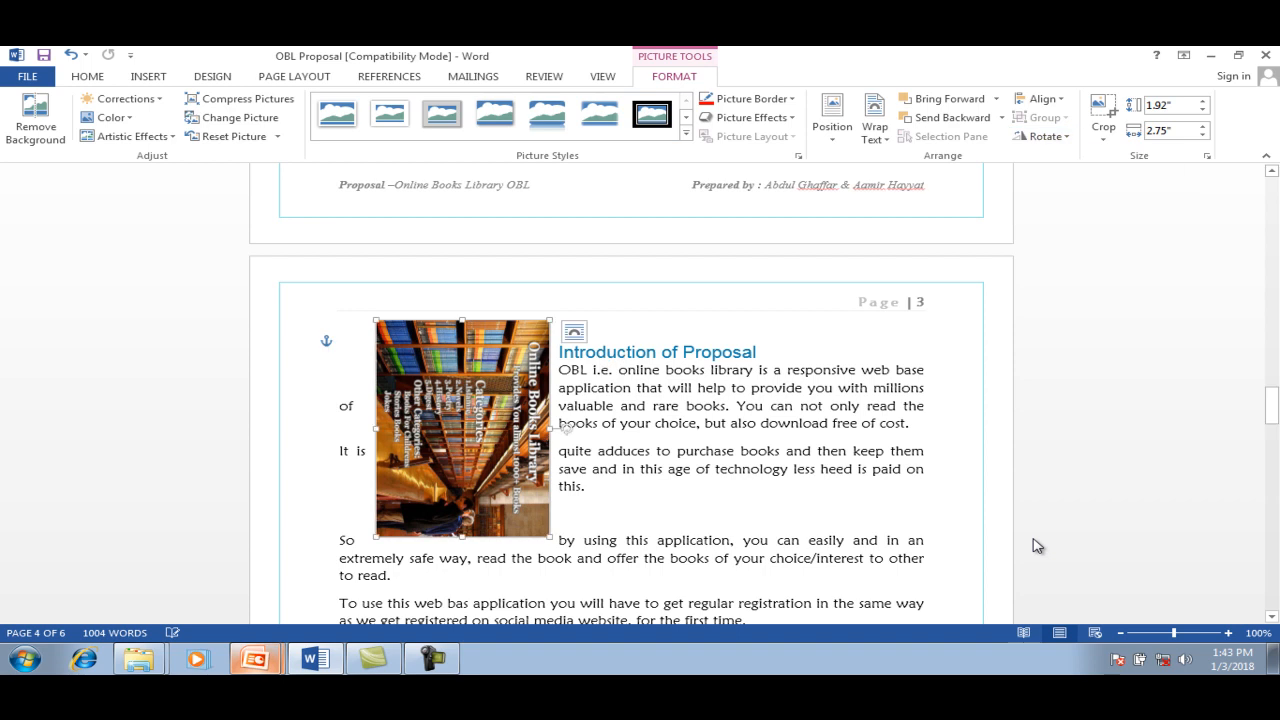